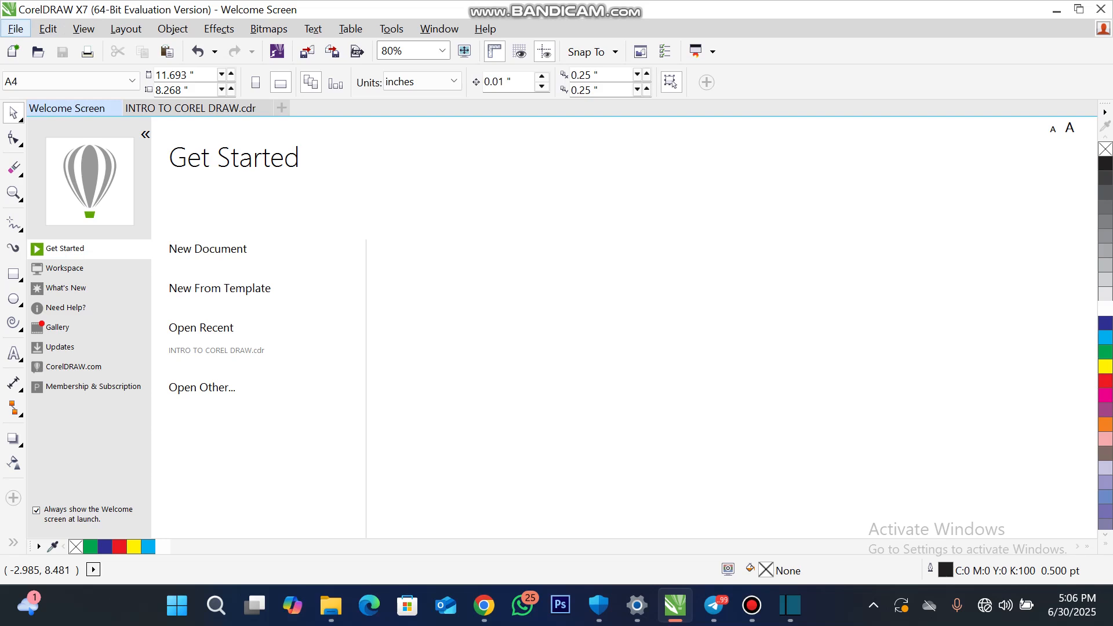
pyautogui.click(48, 29)
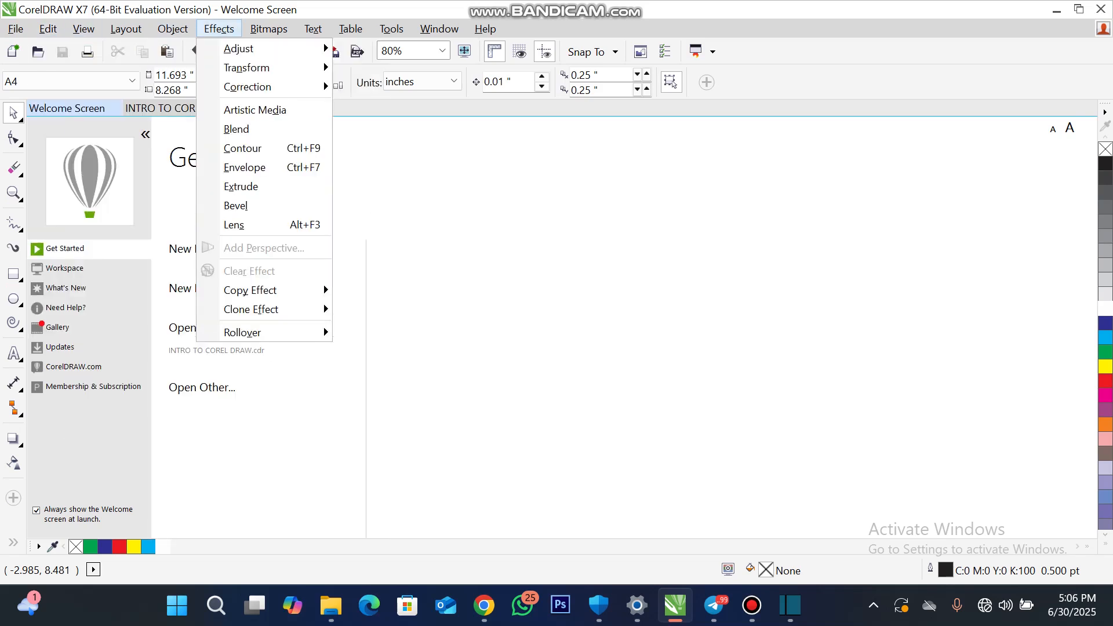
pyautogui.click(268, 29)
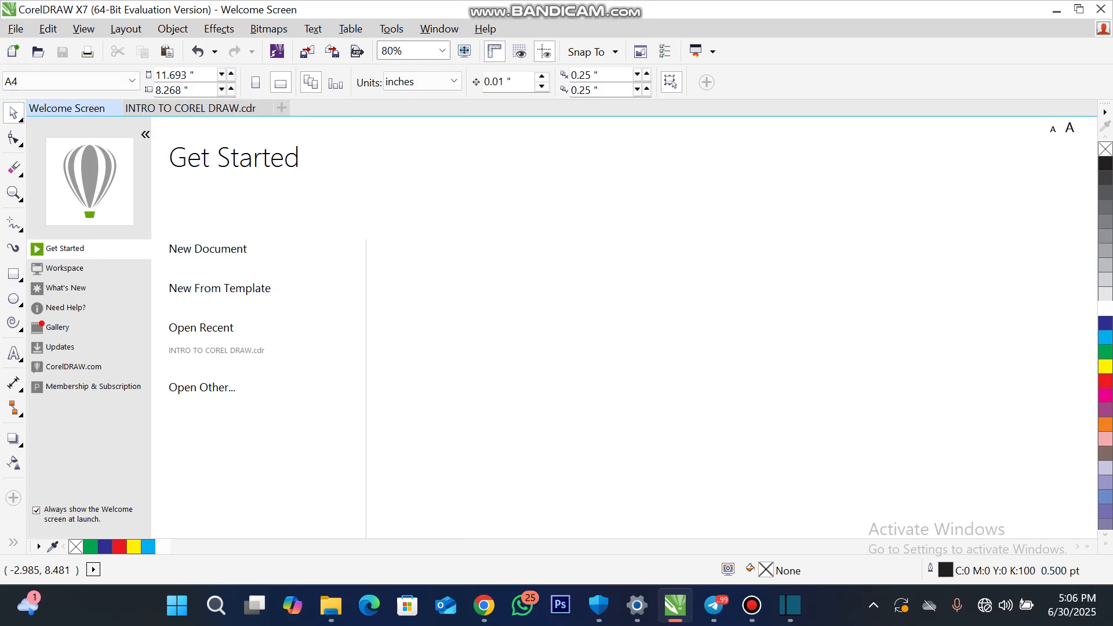
# - Close the Welcome Screen
pyautogui.moveTo(220, 289)
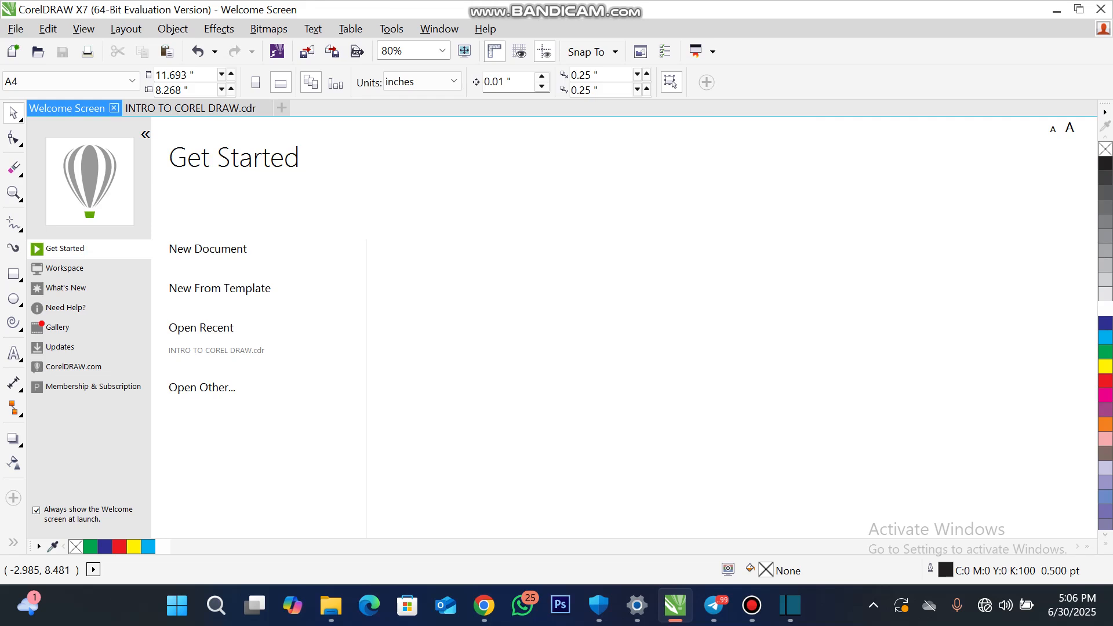
pyautogui.click(114, 107)
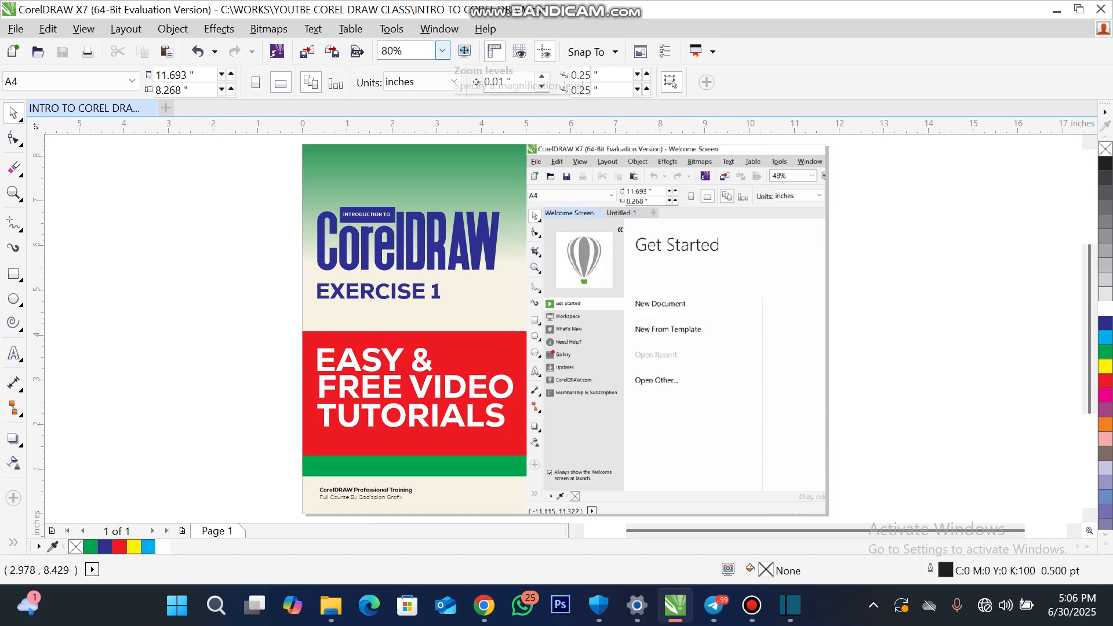
pyautogui.click(424, 167)
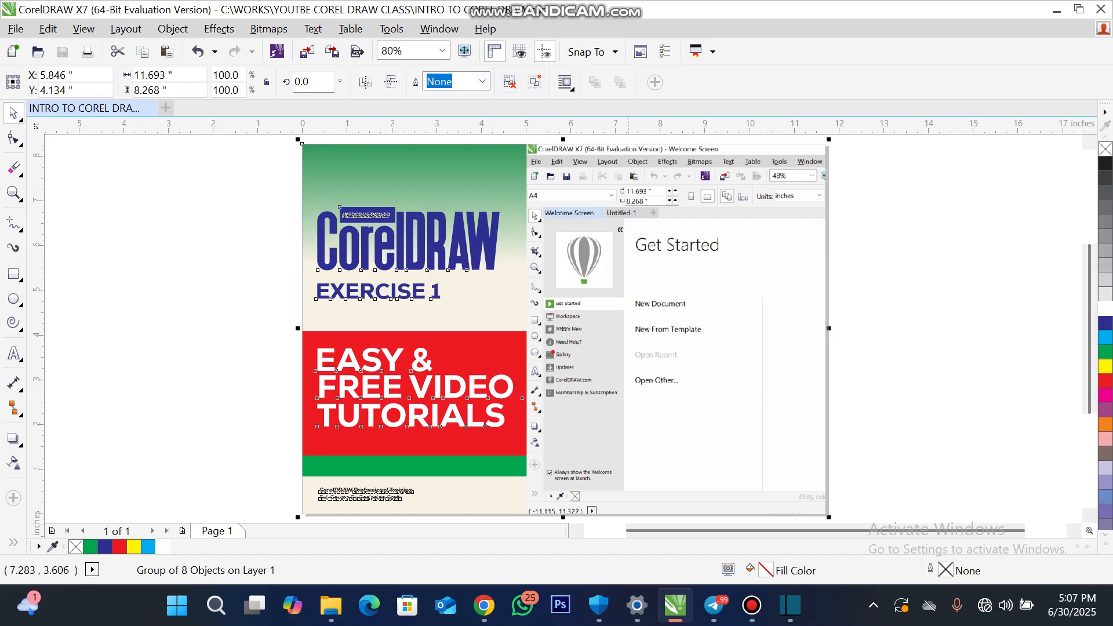
pyautogui.click(271, 243)
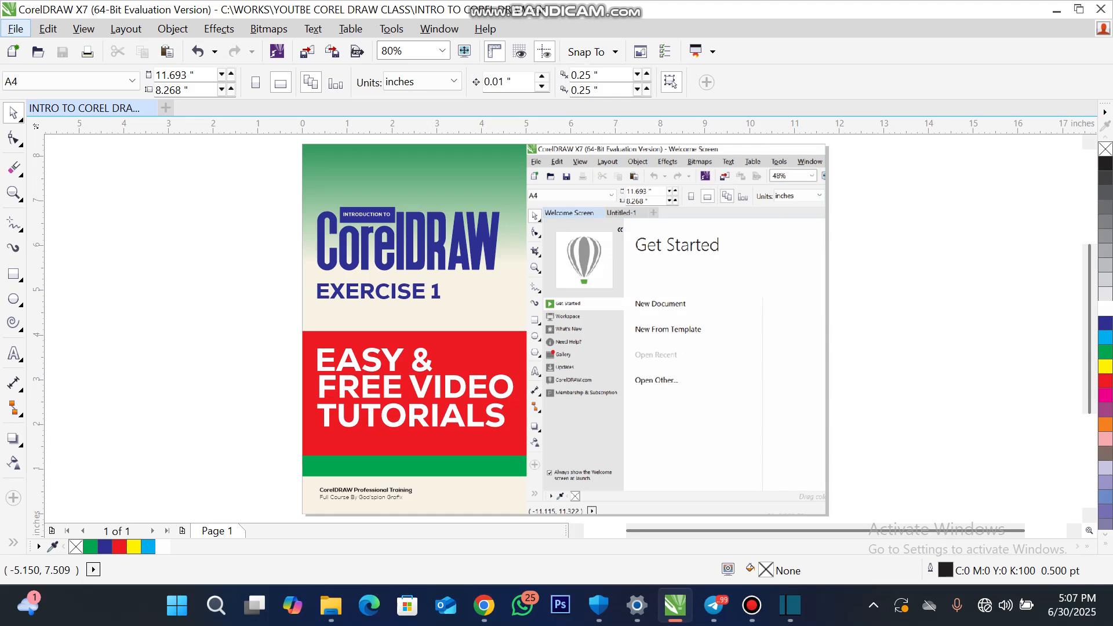
pyautogui.click(16, 28)
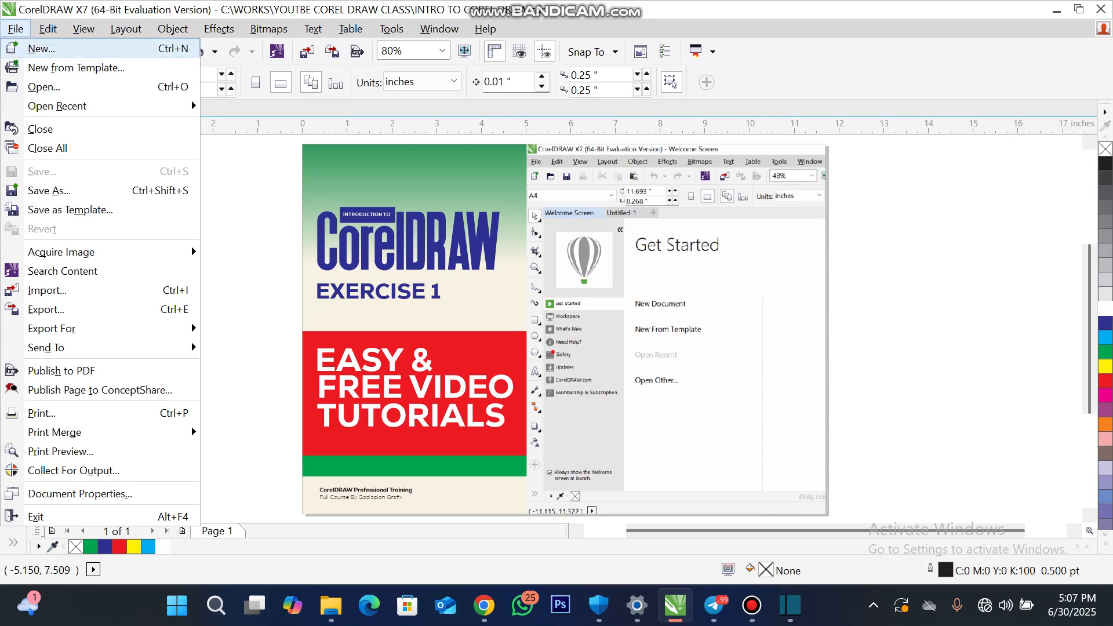
pyautogui.click(243, 203)
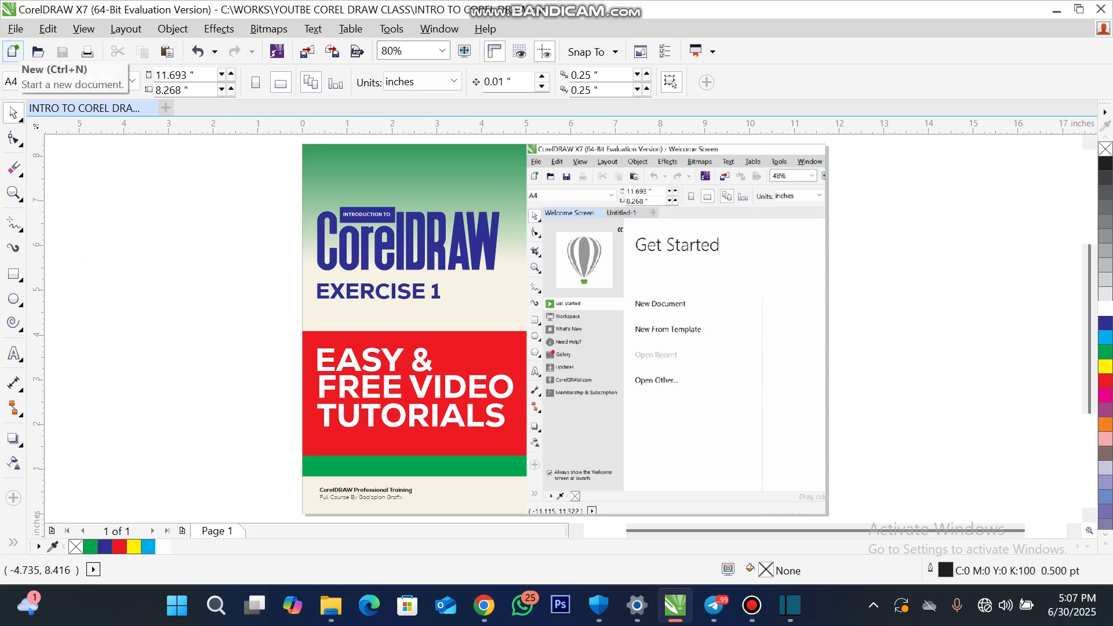
# - Create a new blank A4 document and turn its page to landscape orientation
pyautogui.click(13, 51)
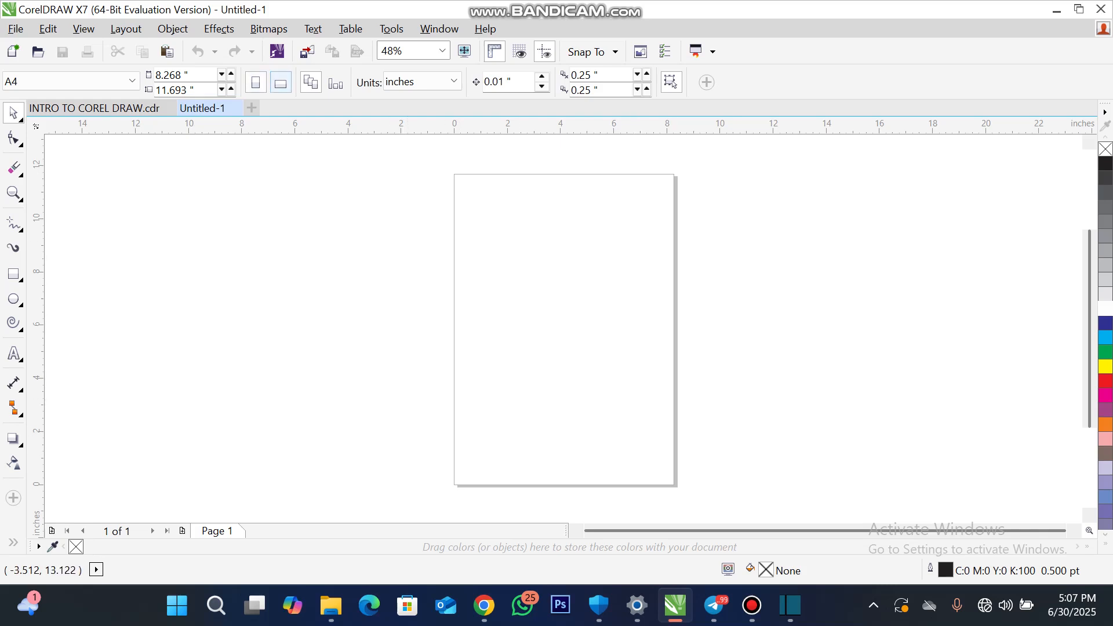
pyautogui.click(281, 83)
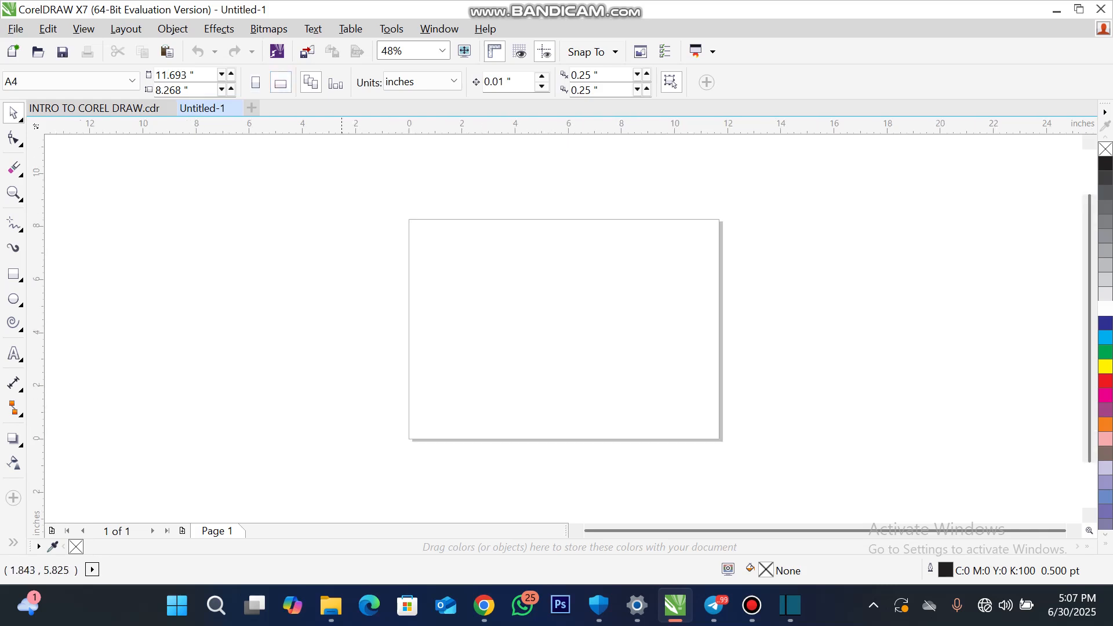
# - Set the page size to A5 in landscape orientation and the drawing units to inches
pyautogui.click(72, 81)
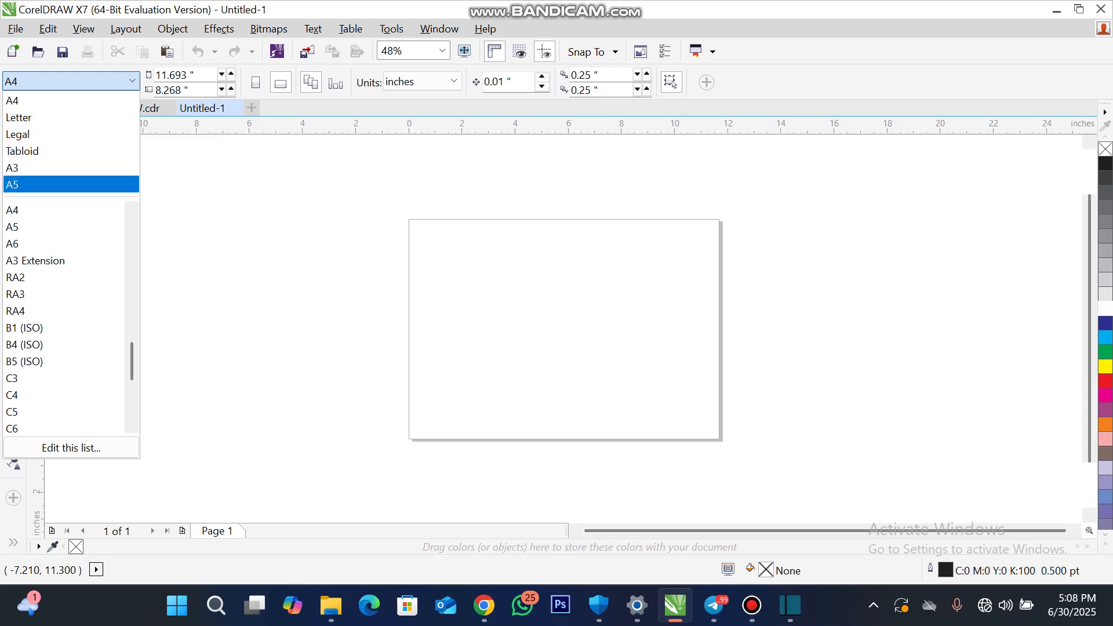
pyautogui.click(69, 184)
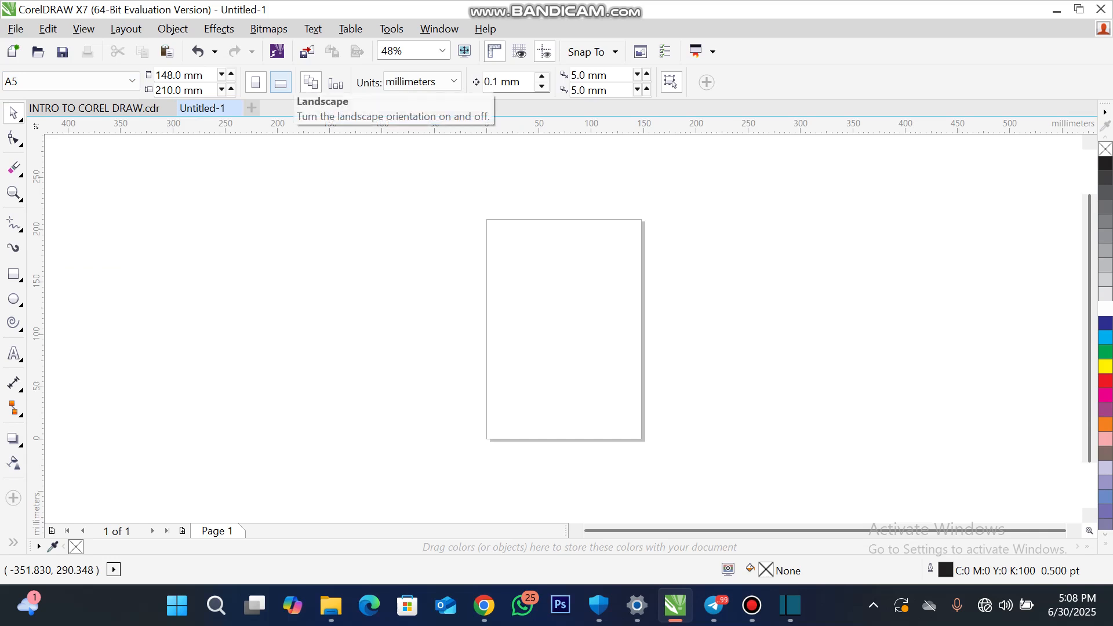
pyautogui.click(281, 82)
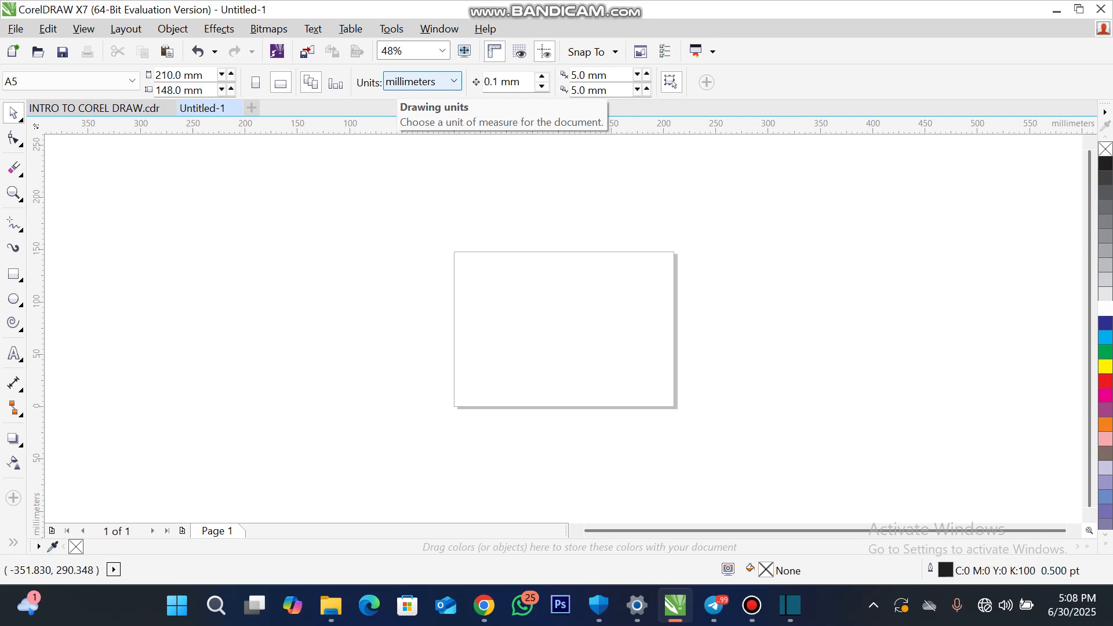
pyautogui.click(399, 83)
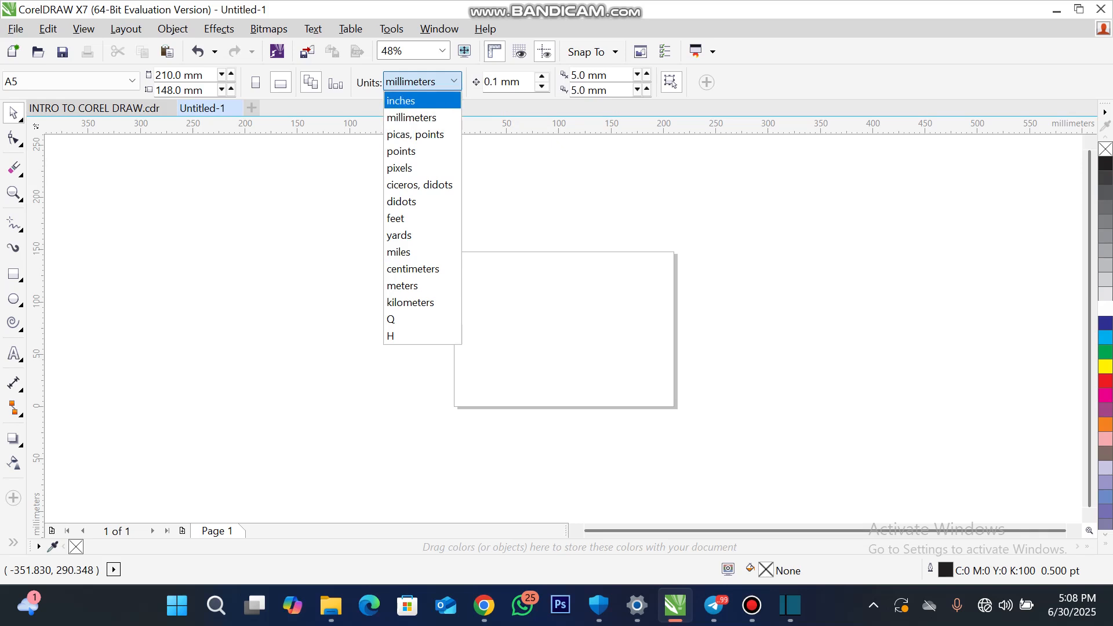
pyautogui.click(422, 101)
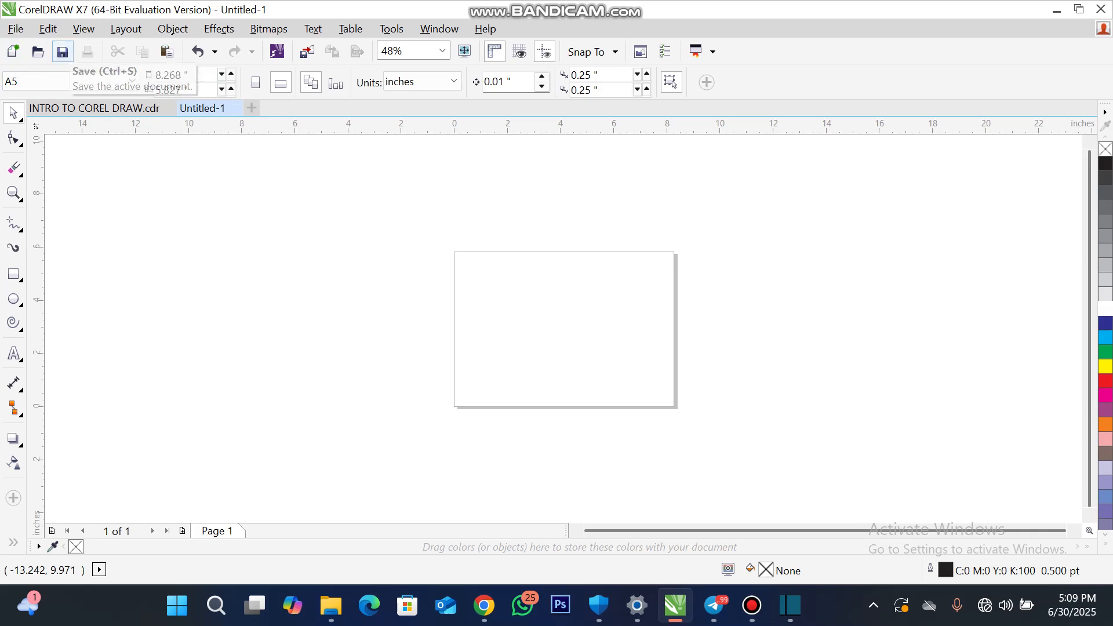
# - Start saving the drawing and create and open a new folder named PRACTICAL FOLDER inside WORKS as its location
pyautogui.click(62, 52)
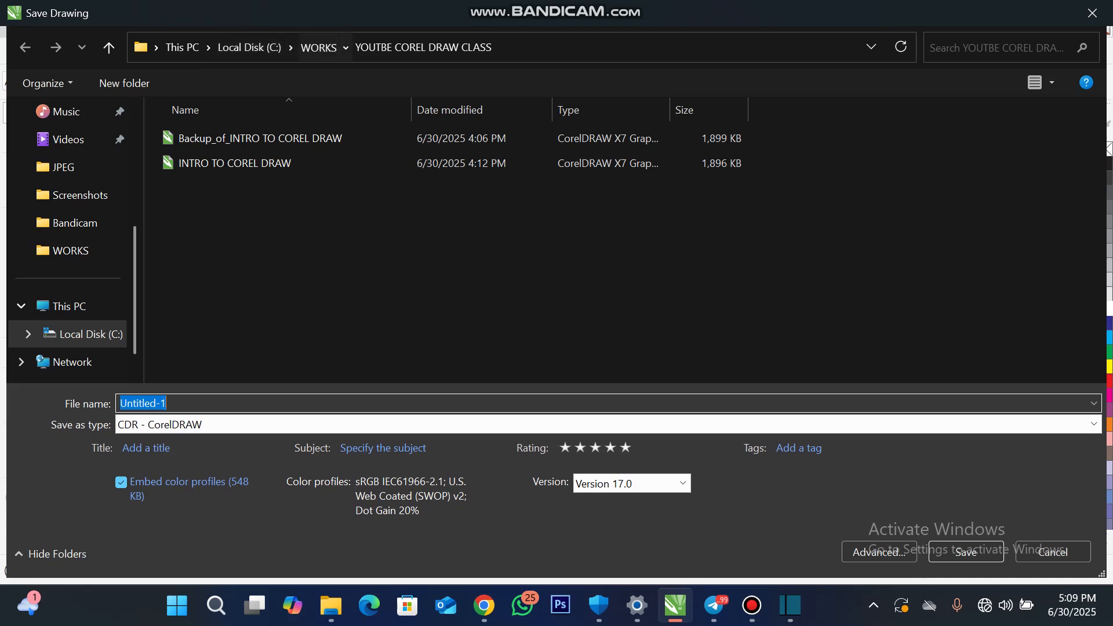
pyautogui.click(317, 47)
pyautogui.scroll(-1, 290, 198)
pyautogui.scroll(-1, 289, 197)
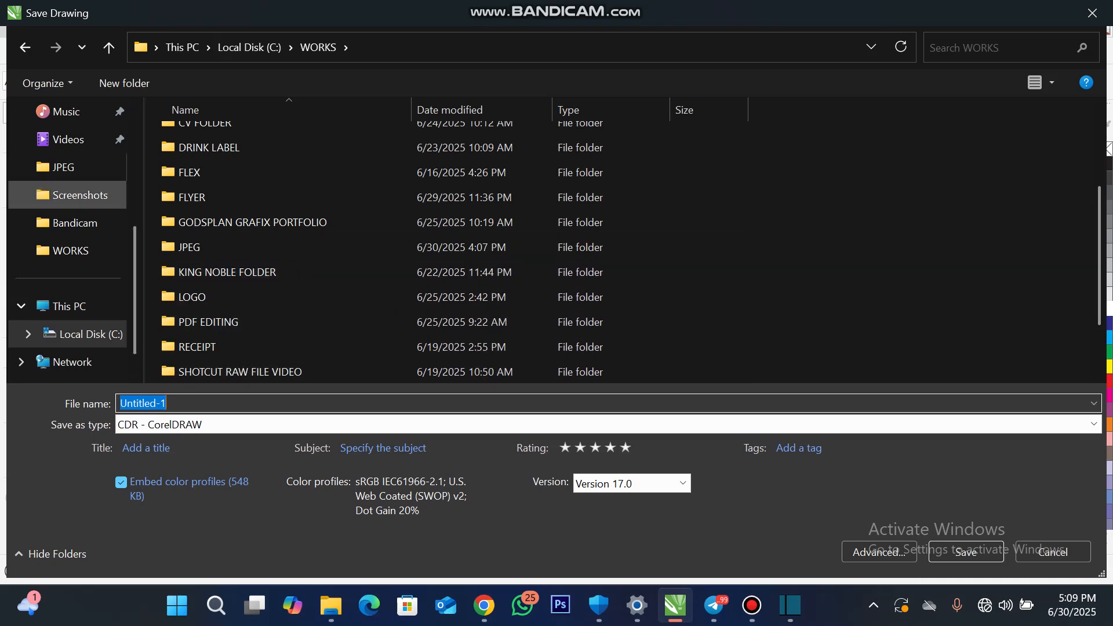
pyautogui.click(124, 83)
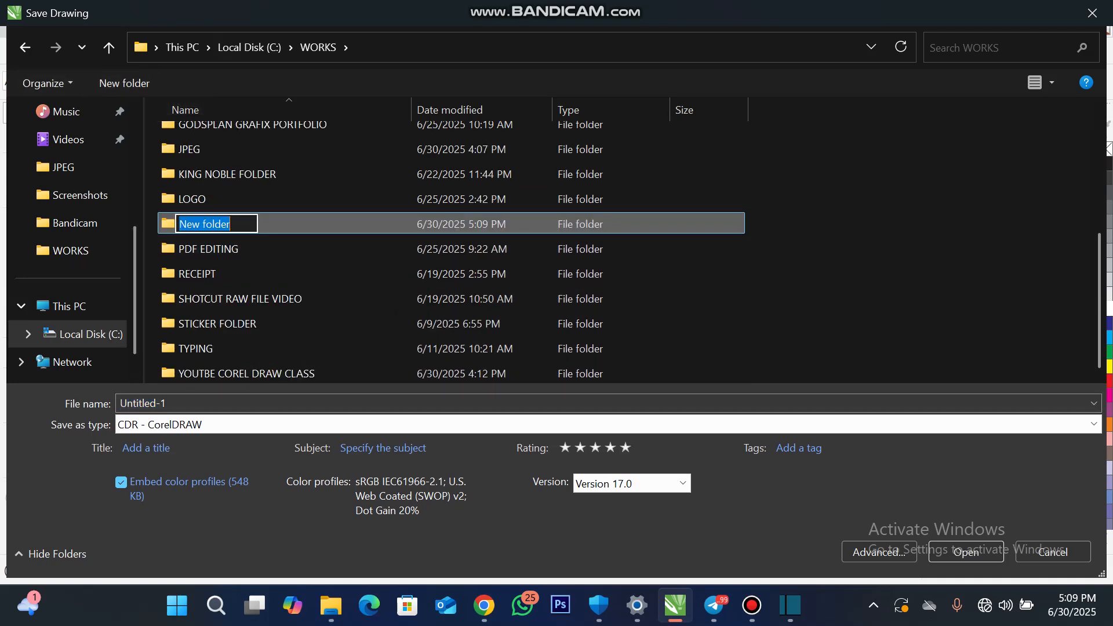
pyautogui.write('a')
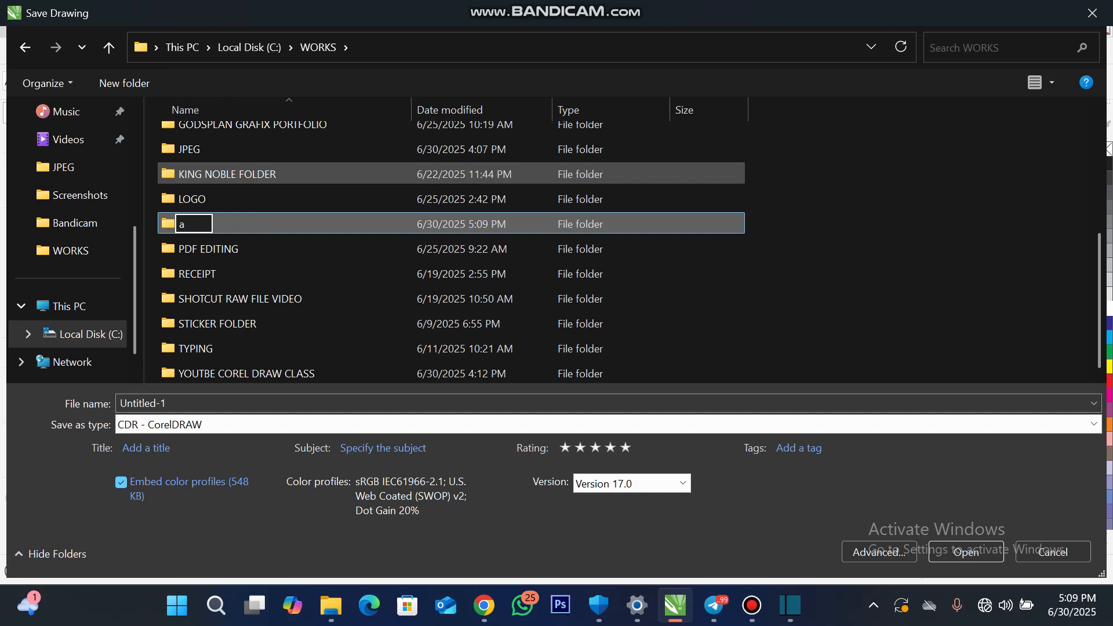
pyautogui.press('BackSpace')
pyautogui.write('PRACTICA')
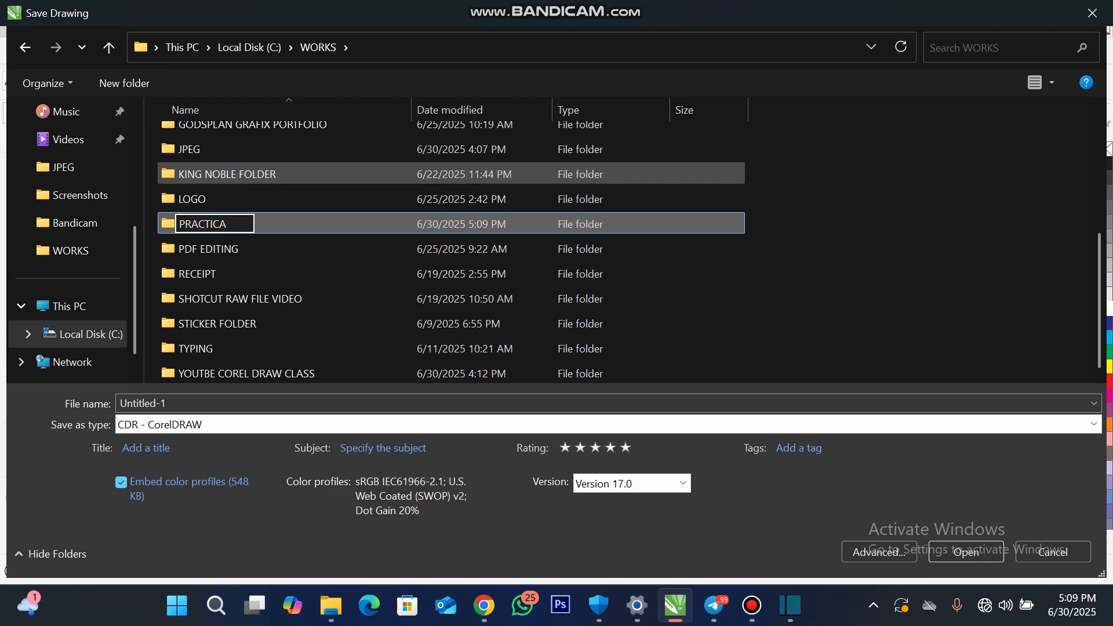
pyautogui.write('L FOLDER')
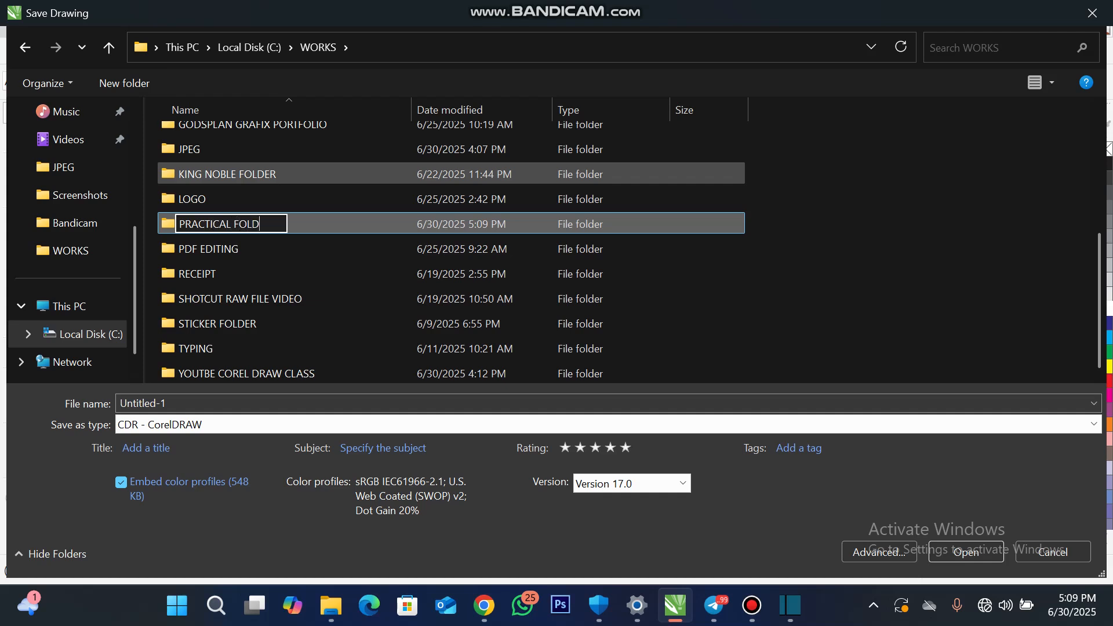
pyautogui.press('Return')
pyautogui.press('Return')
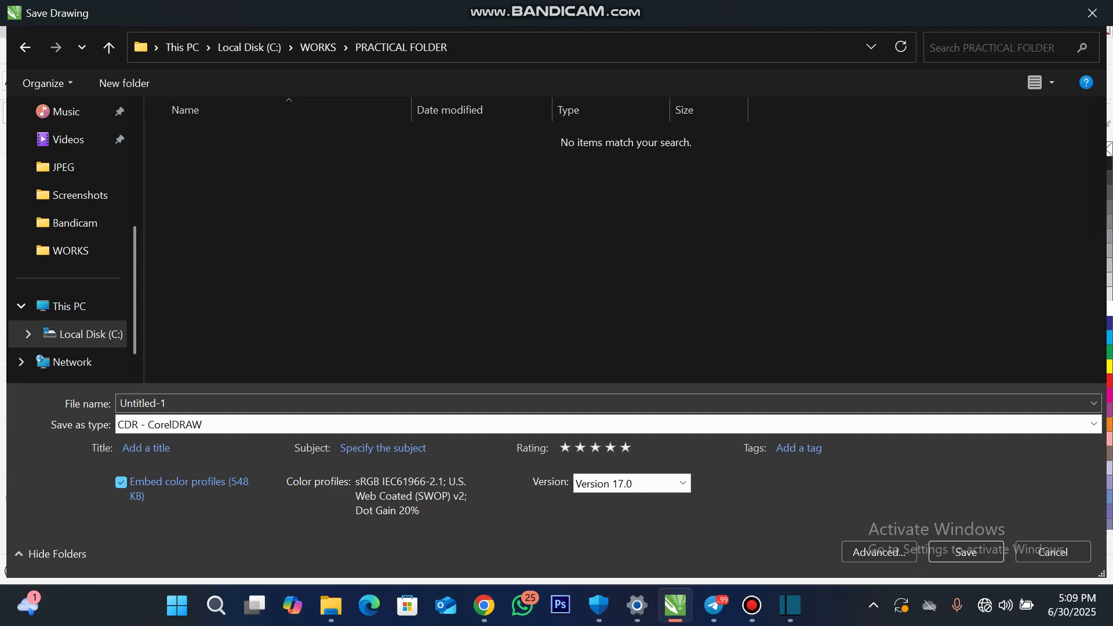
# - Name the file EXERCISE 1 and save it in CDR format in PRACTICAL FOLDER
pyautogui.click(143, 404)
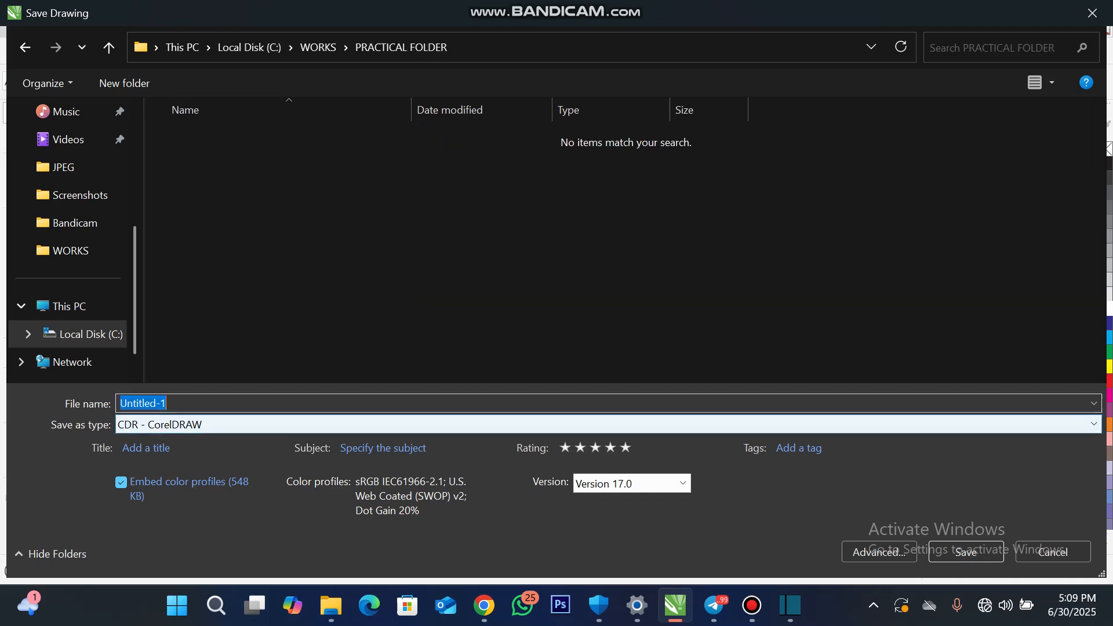
pyautogui.write('E')
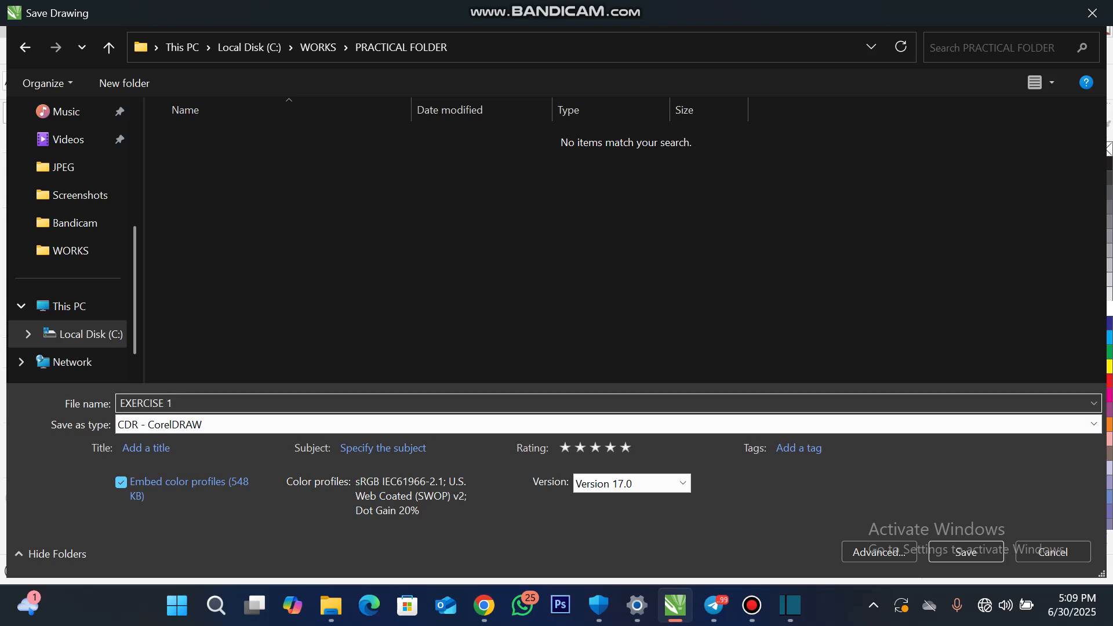
pyautogui.write('XERCISE 1')
pyautogui.click(966, 552)
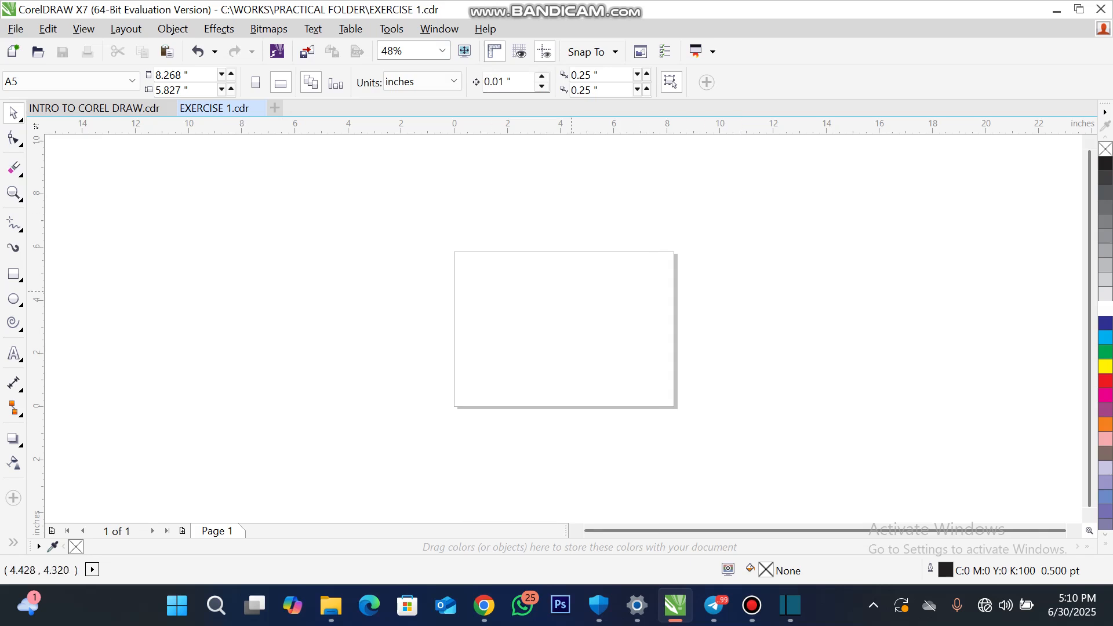
pyautogui.scroll(2, 572, 291)
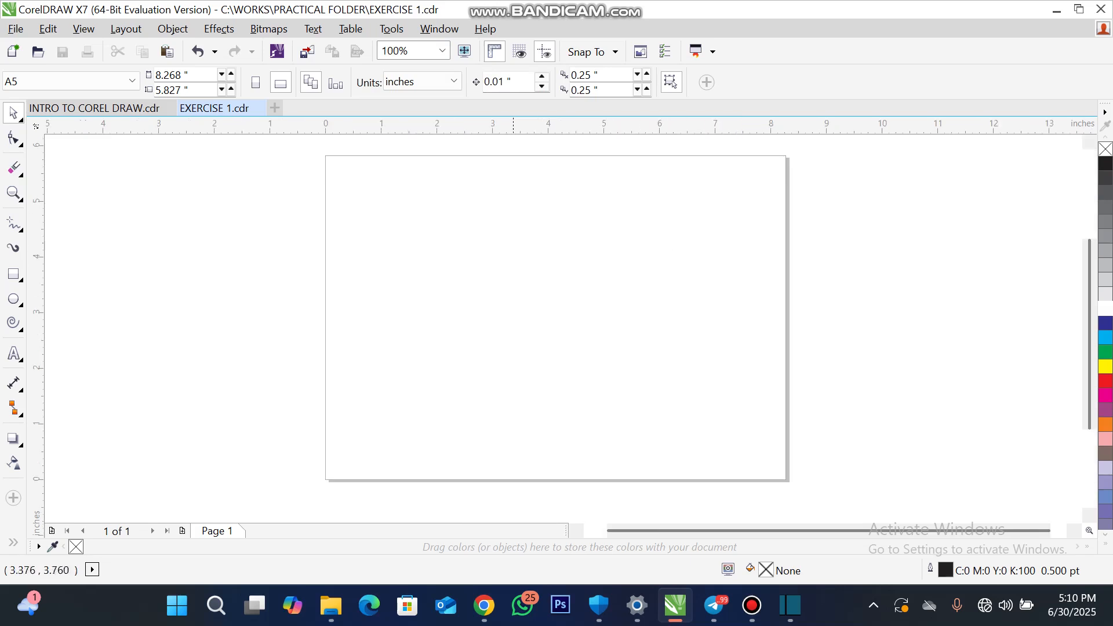
pyautogui.scroll(4, 516, 238)
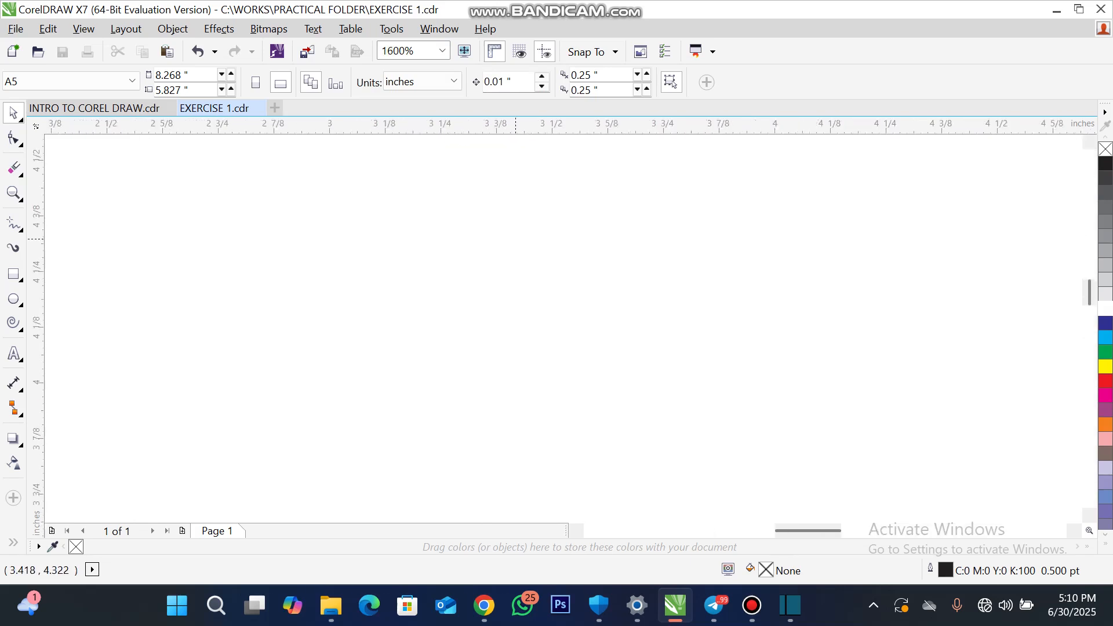
pyautogui.scroll(-4, 516, 238)
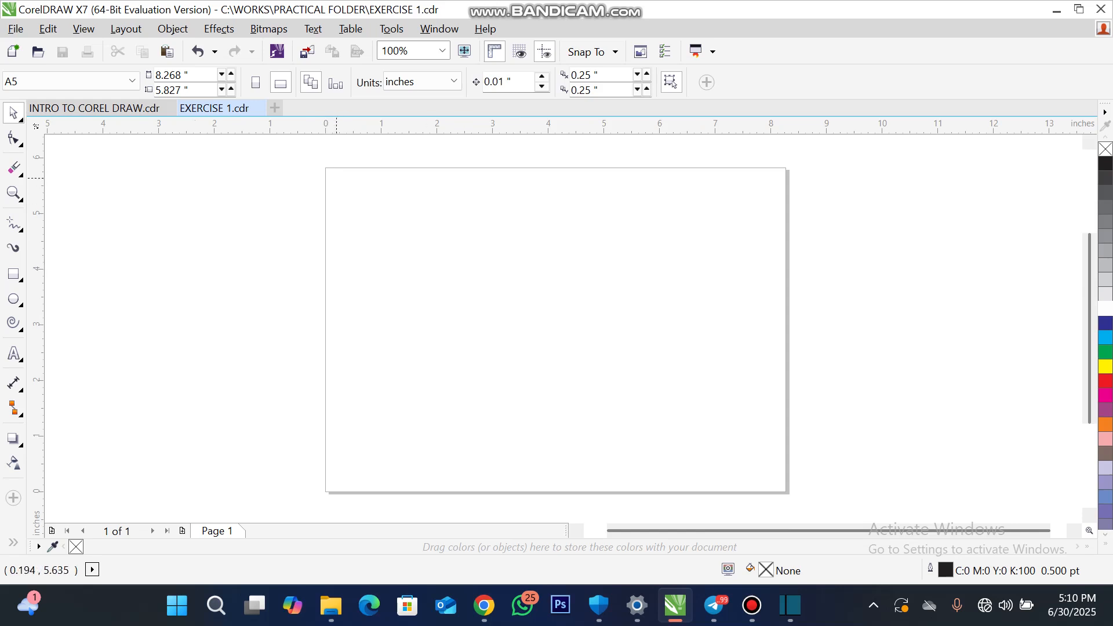
pyautogui.scroll(2, 337, 178)
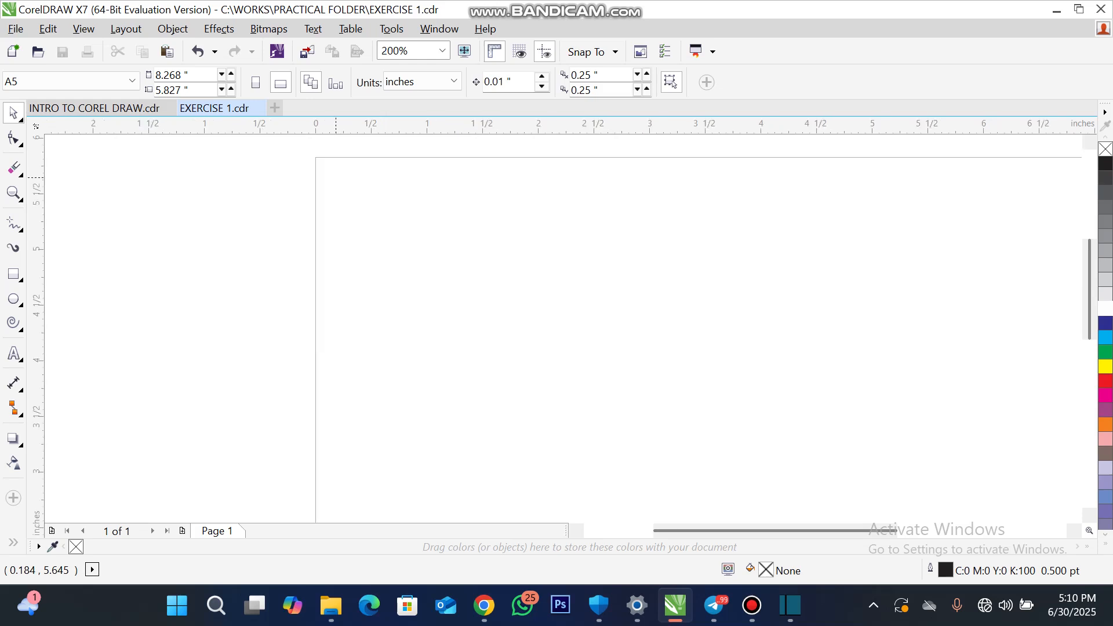
pyautogui.scroll(-3, 335, 179)
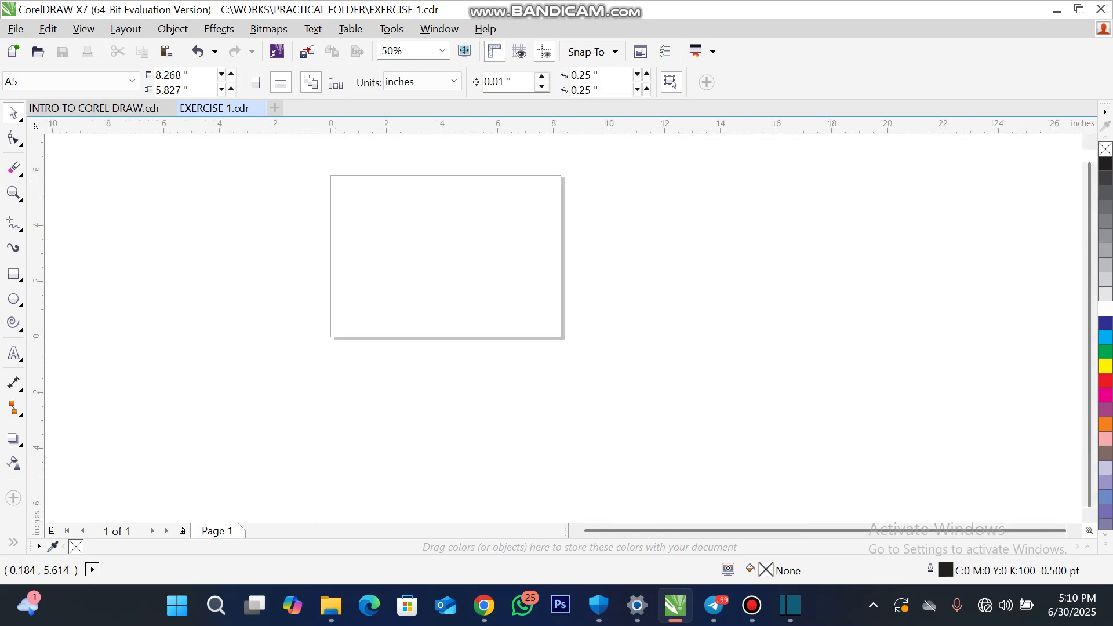
pyautogui.scroll(1, 385, 188)
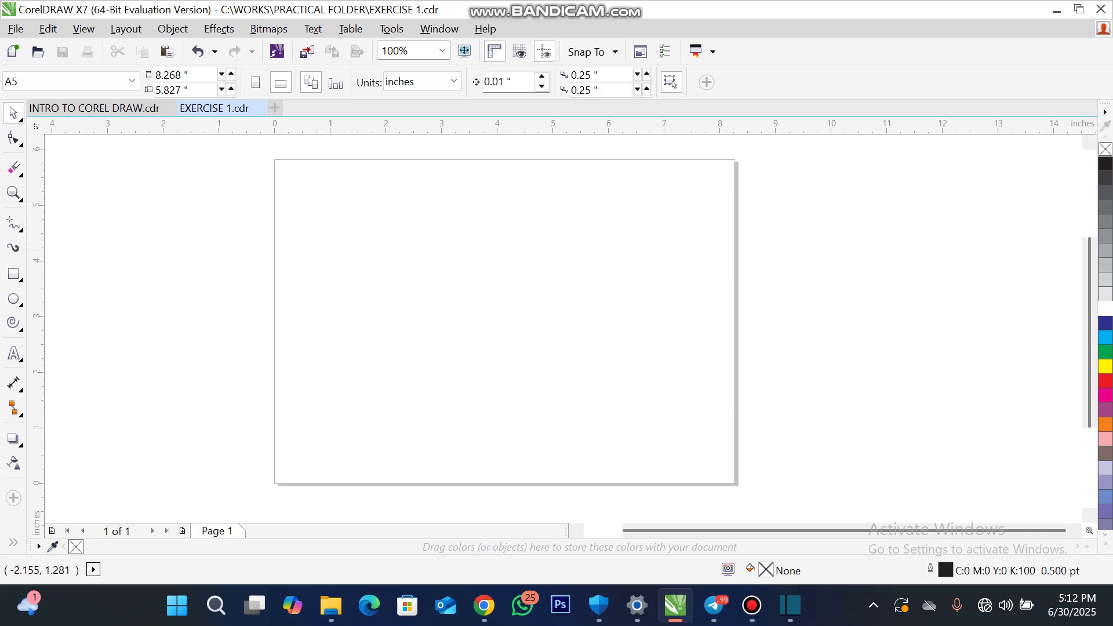
# - Use the Zoom tool to magnify the page to 200%, return to 100%, and fit the page width in the view
pyautogui.click(13, 299)
pyautogui.click(13, 192)
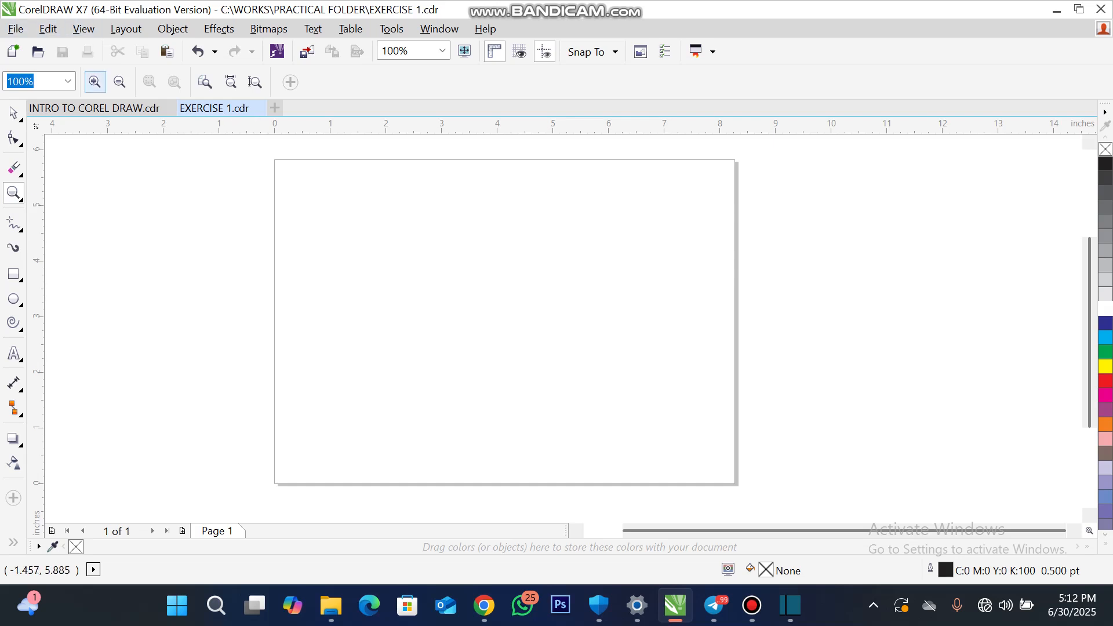
pyautogui.click(94, 81)
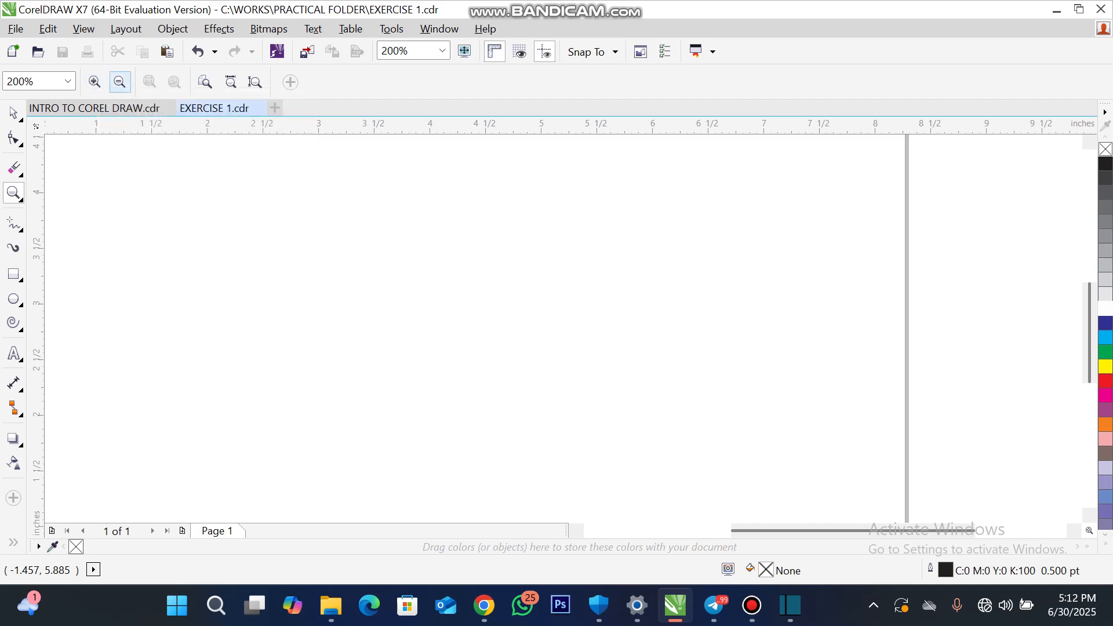
pyautogui.click(119, 82)
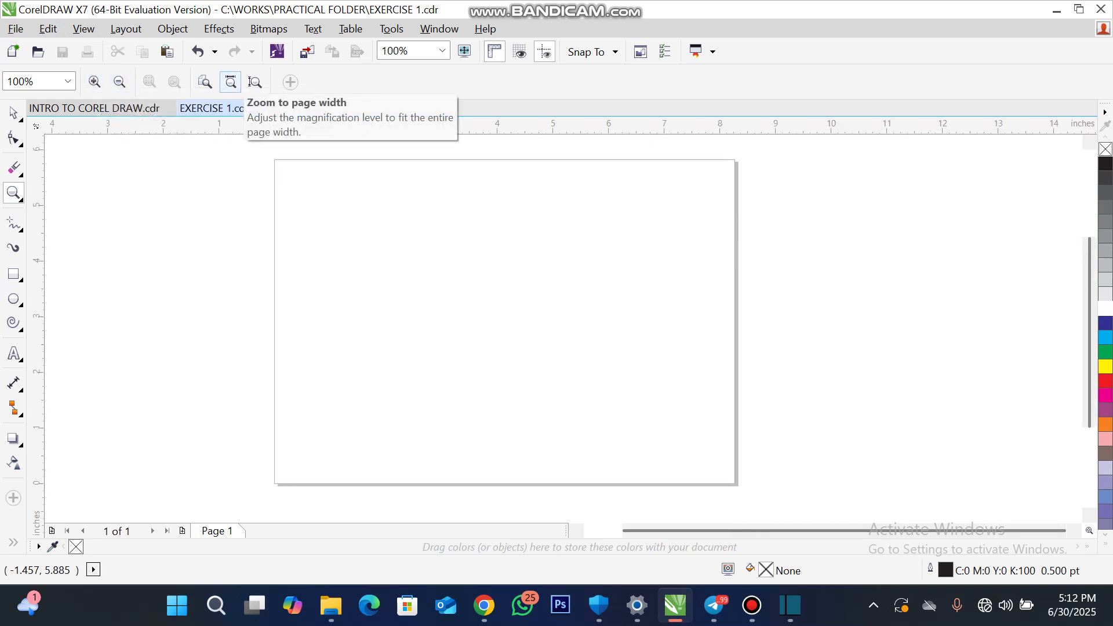
pyautogui.click(231, 82)
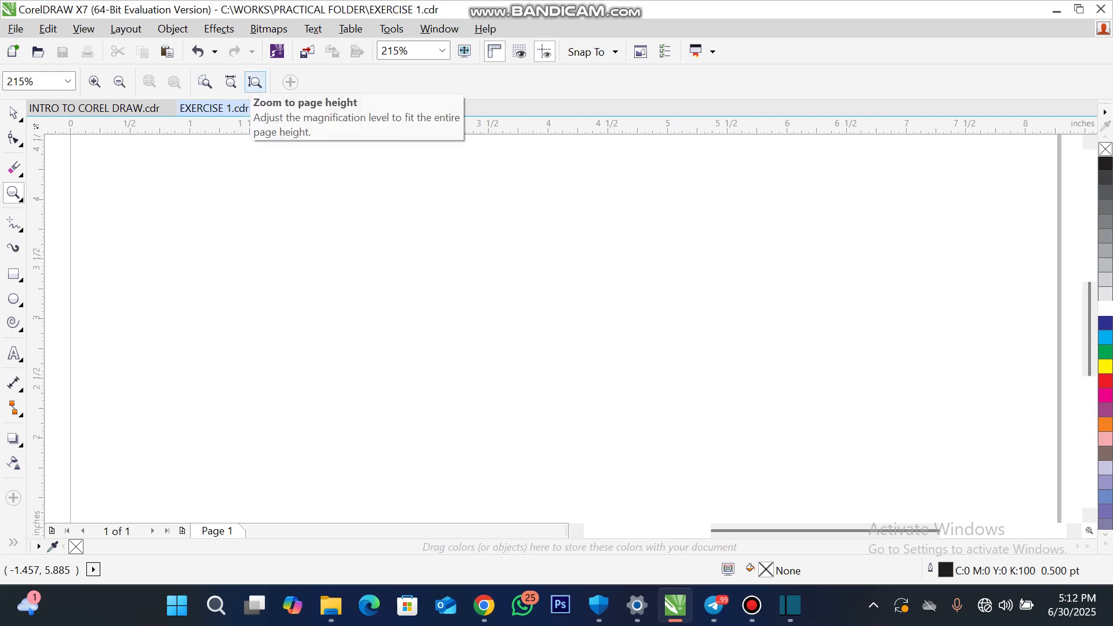
# - Draw a nearly square rectangle about 1.43 by 1.33 inches in the upper-left area of the page
pyautogui.click(255, 82)
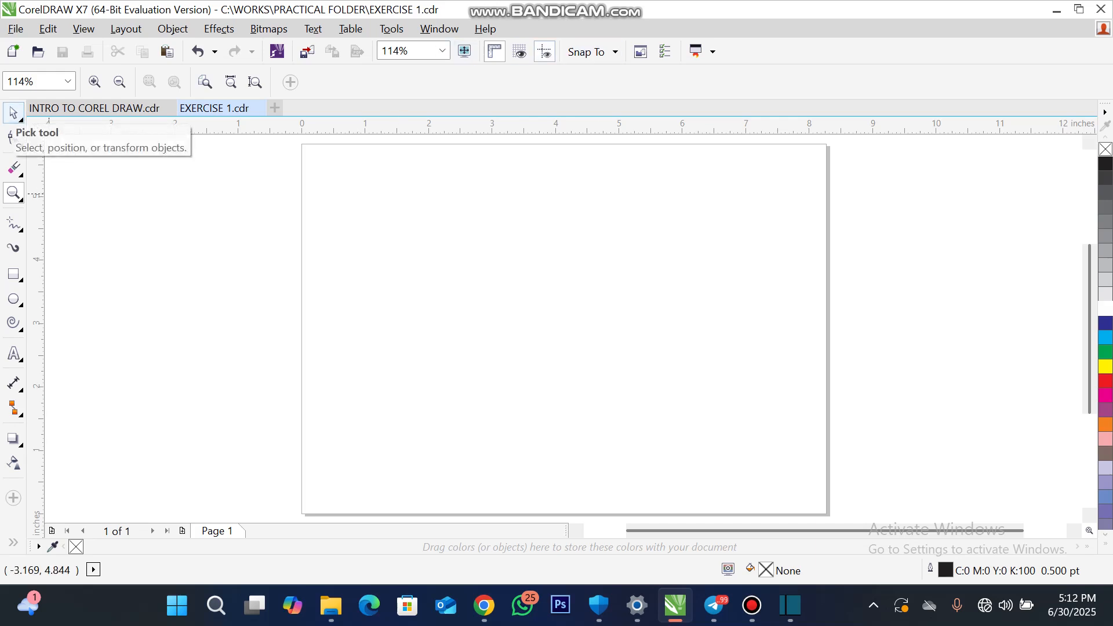
pyautogui.click(13, 111)
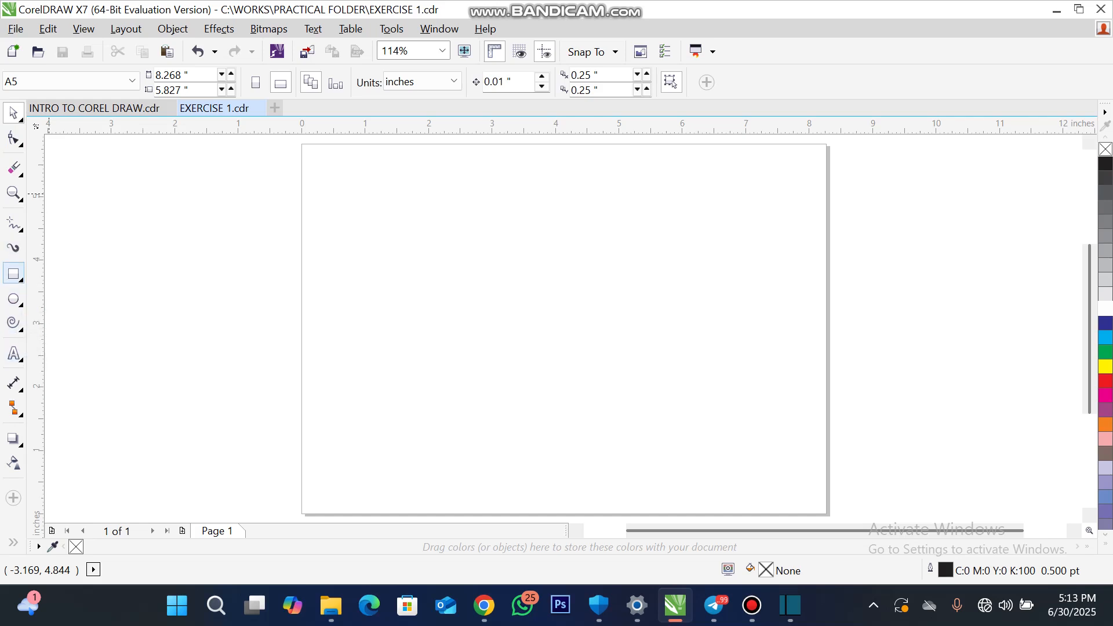
pyautogui.click(13, 274)
pyautogui.moveTo(345, 220); pyautogui.dragTo(413, 274)
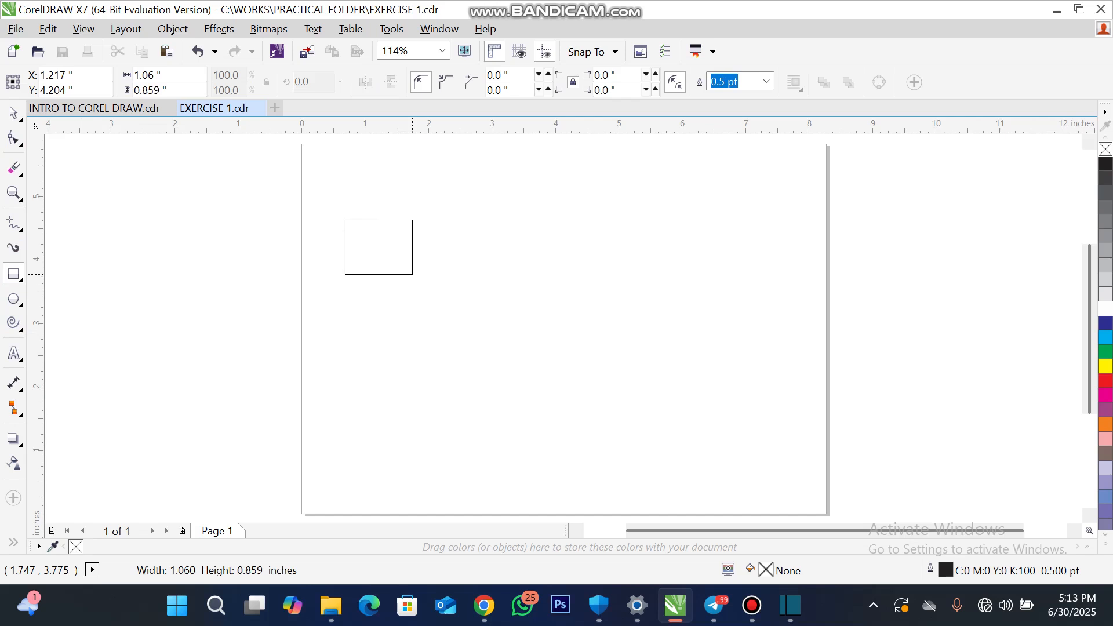
pyautogui.moveTo(413, 275)
pyautogui.mouseDown()
pyautogui.moveTo(338, 304)
pyautogui.moveTo(275, 305)
pyautogui.moveTo(256, 185)
pyautogui.moveTo(315, 269)
pyautogui.moveTo(400, 301)
pyautogui.moveTo(423, 333)
pyautogui.moveTo(436, 308)
pyautogui.mouseUp()
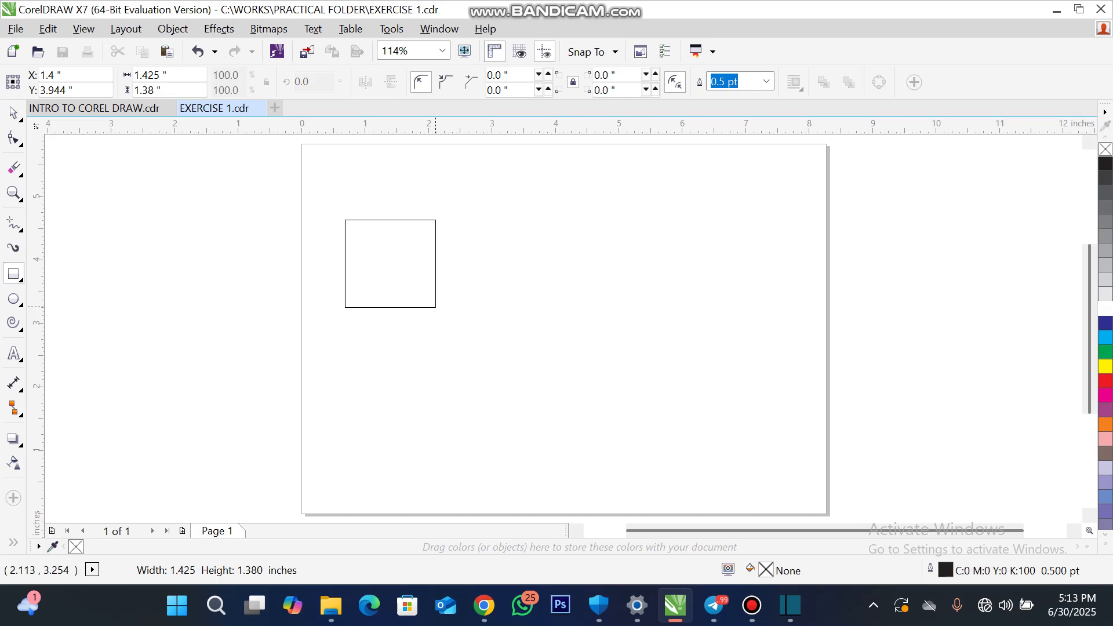
pyautogui.moveTo(436, 308); pyautogui.dragTo(436, 305)
pyautogui.click(13, 112)
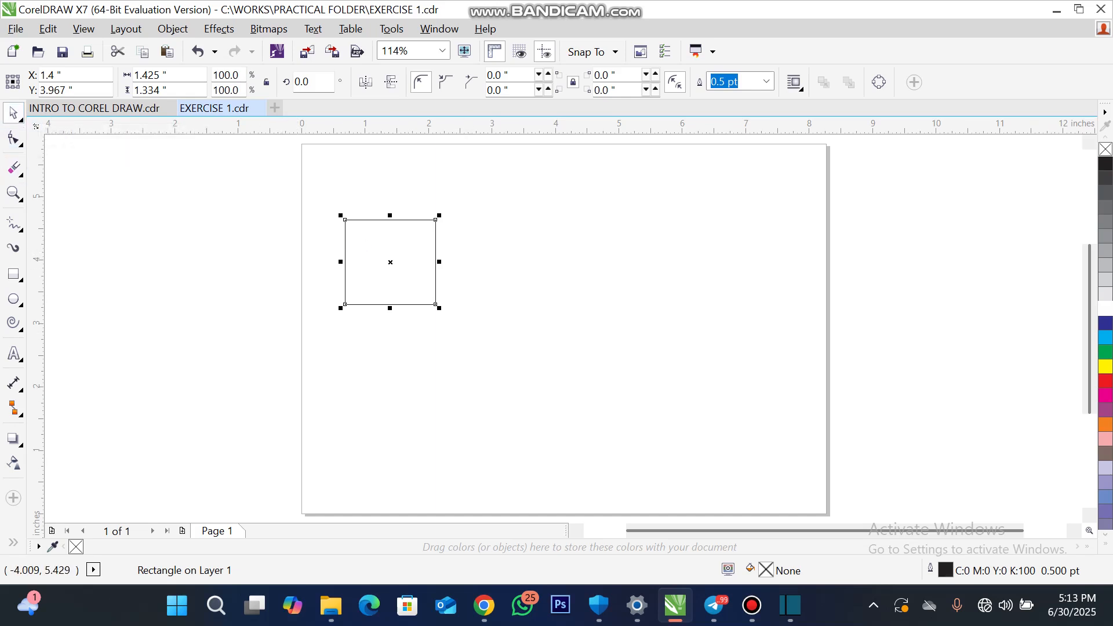
# - Move the rectangle to about X 2.9, Y 3.77 inches and magnify its left edge with the Zoom tool
pyautogui.moveTo(396, 261); pyautogui.dragTo(491, 273)
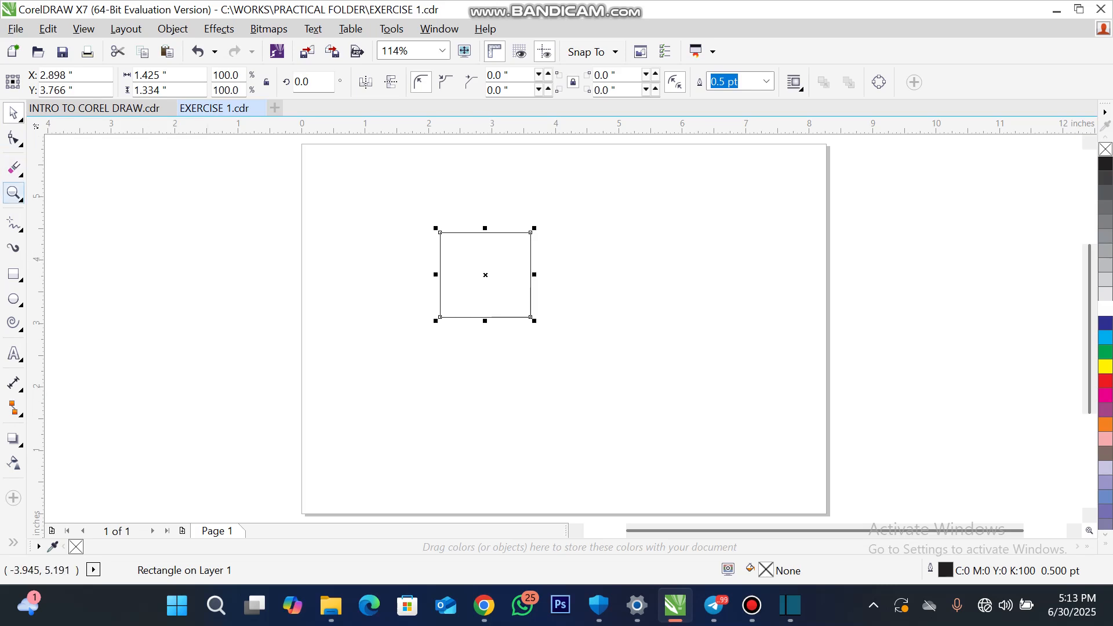
pyautogui.click(13, 193)
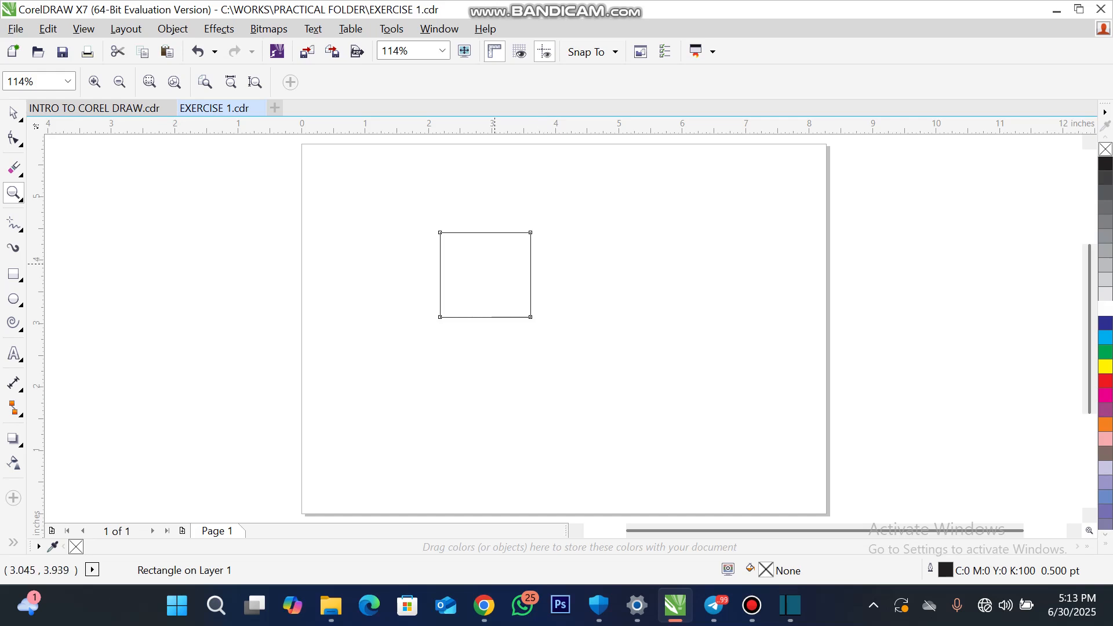
pyautogui.moveTo(502, 271); pyautogui.dragTo(416, 282)
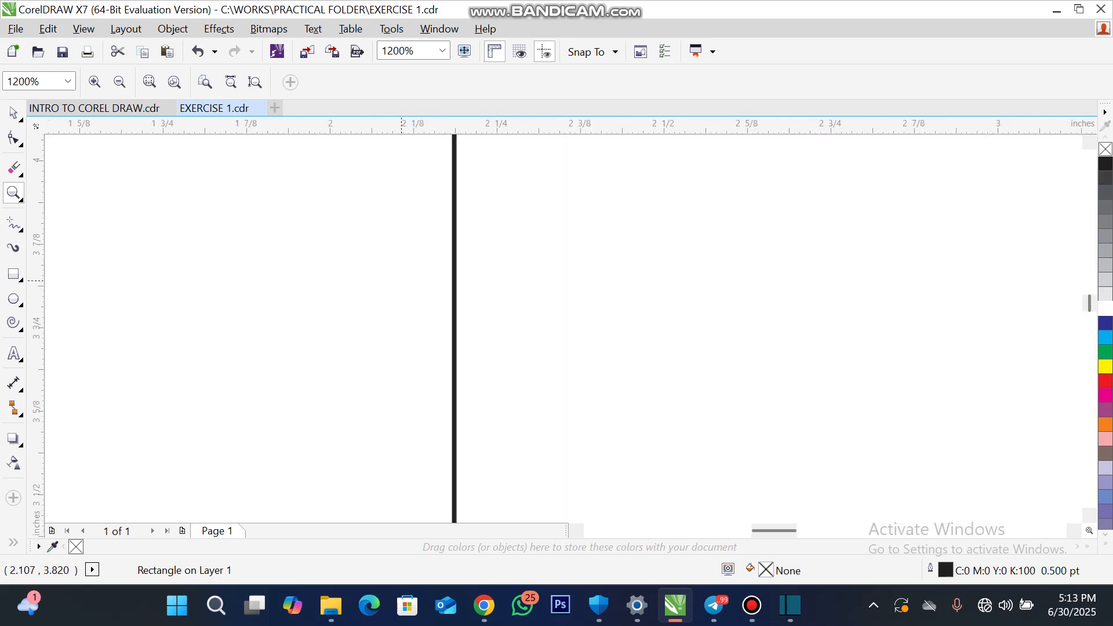
pyautogui.scroll(-4, 574, 283)
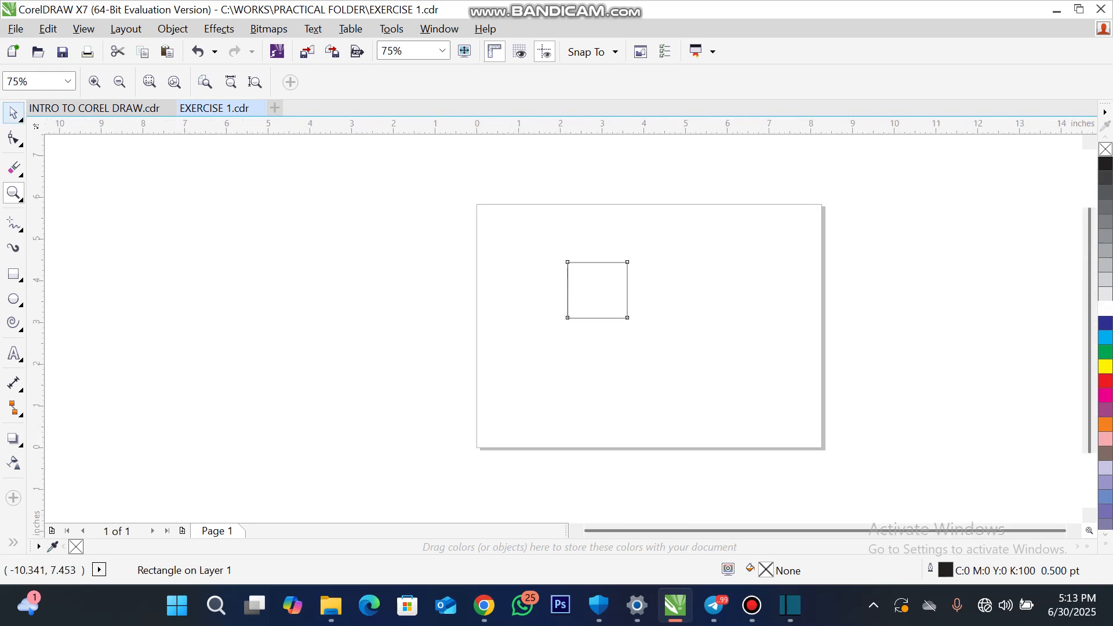
# - Reposition the rectangle at about X 1.53, Y 3.57 inches with the Pick tool
pyautogui.click(13, 112)
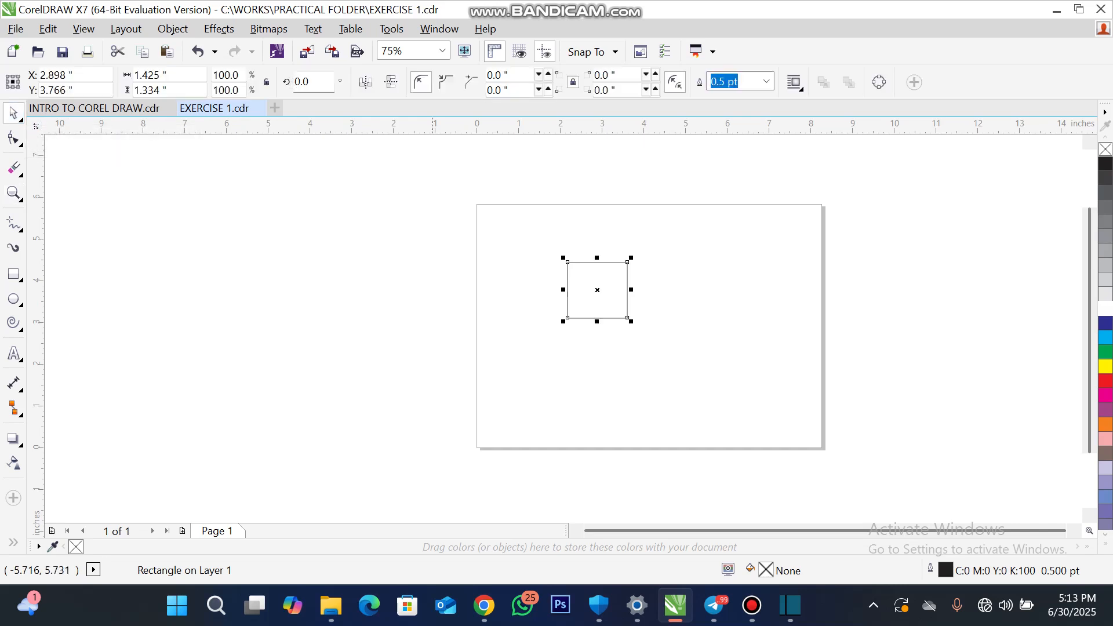
pyautogui.scroll(2, 621, 293)
pyautogui.moveTo(595, 283); pyautogui.dragTo(614, 295)
pyautogui.scroll(-2, 716, 298)
pyautogui.scroll(2, 613, 295)
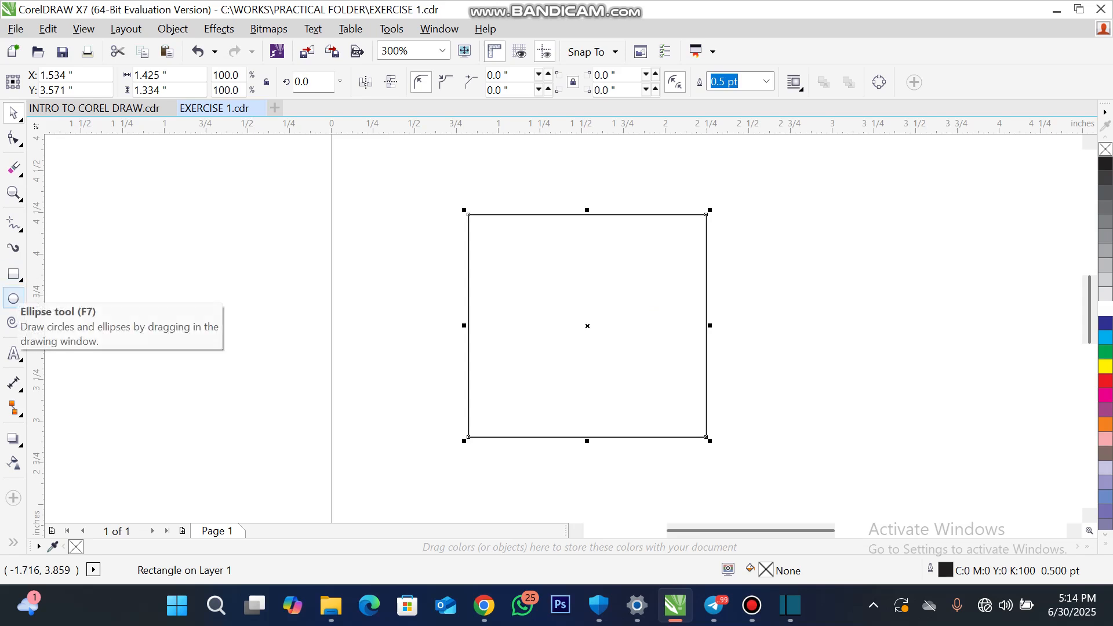
# - Draw a near-circular ellipse about 0.87 by 0.89 inches and move it just left of the large square
pyautogui.click(13, 298)
pyautogui.moveTo(175, 229); pyautogui.dragTo(320, 376)
pyautogui.click(13, 112)
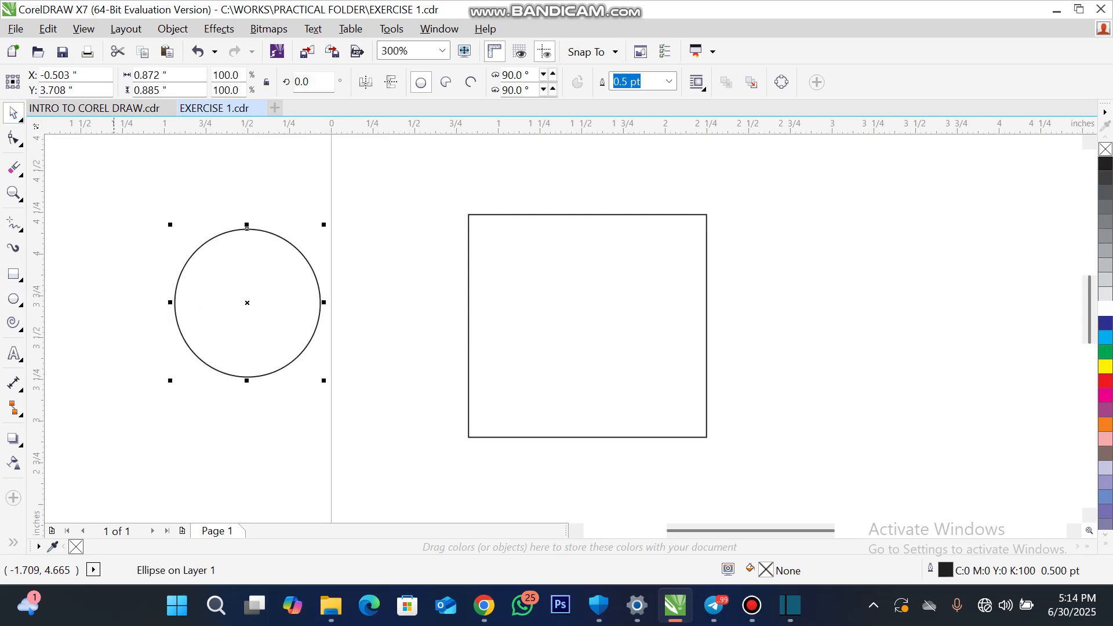
pyautogui.moveTo(266, 309); pyautogui.dragTo(396, 331)
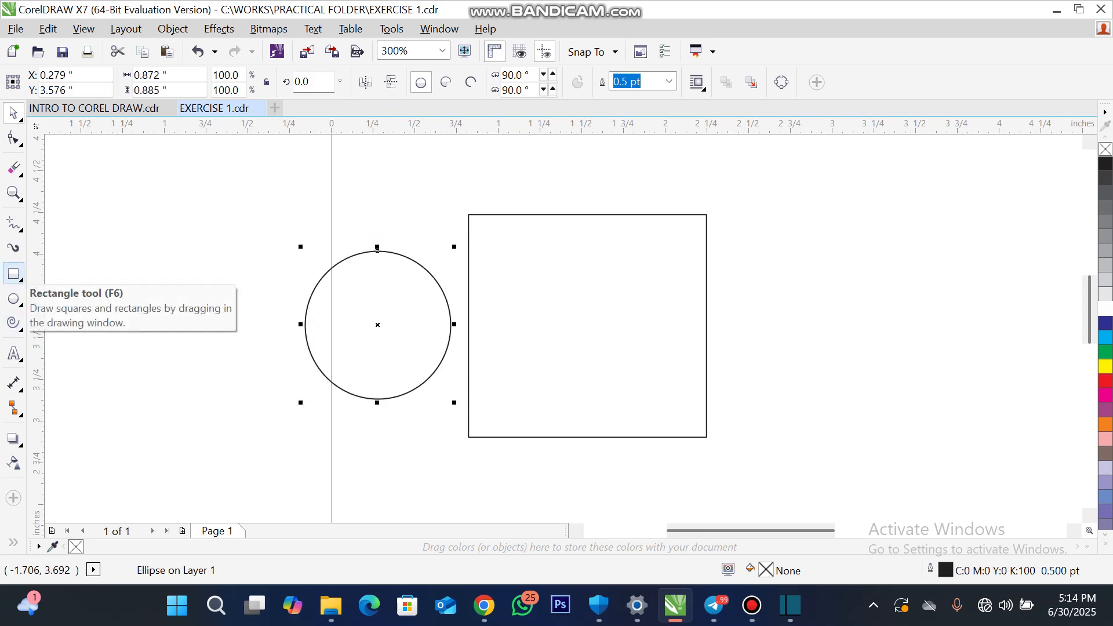
# - Draw a second rectangle about 1.17 by 0.58 inches to the right of the large square
pyautogui.click(13, 273)
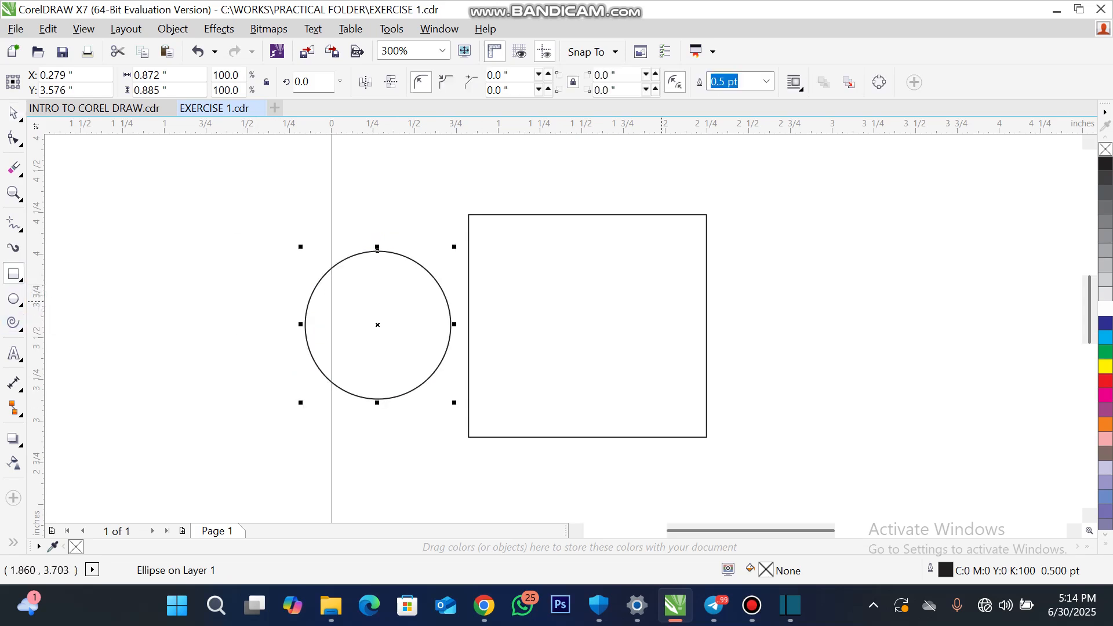
pyautogui.moveTo(745, 273); pyautogui.dragTo(941, 370)
pyautogui.click(13, 137)
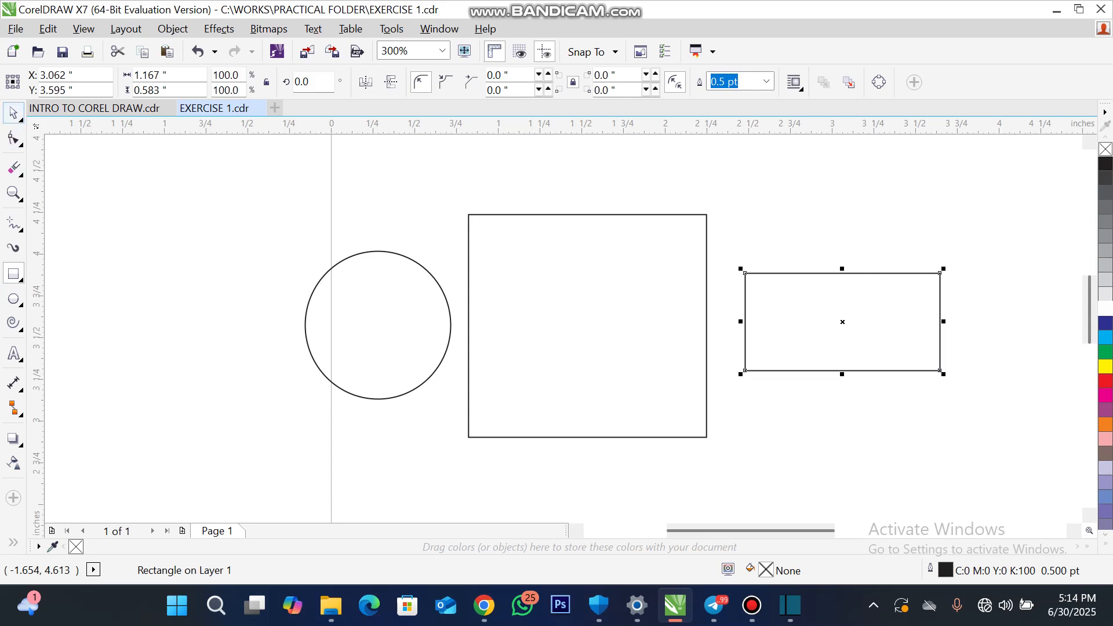
pyautogui.click(13, 114)
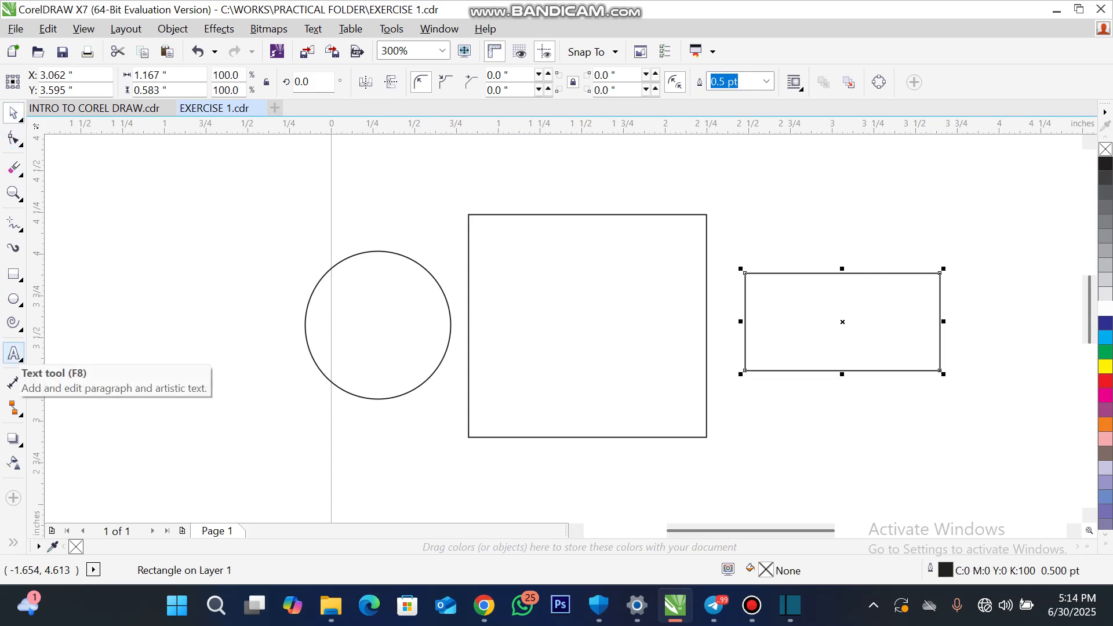
# - Add the artistic text PRACTICAL below the circle in 24 pt Arial
pyautogui.click(14, 353)
pyautogui.click(378, 447)
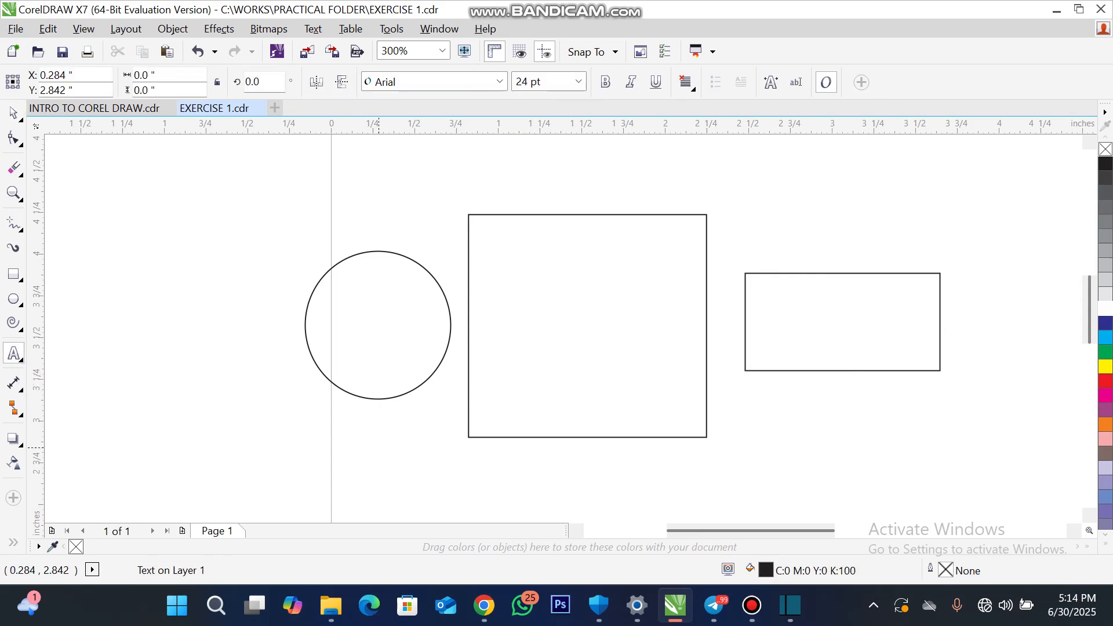
pyautogui.write('PRAC')
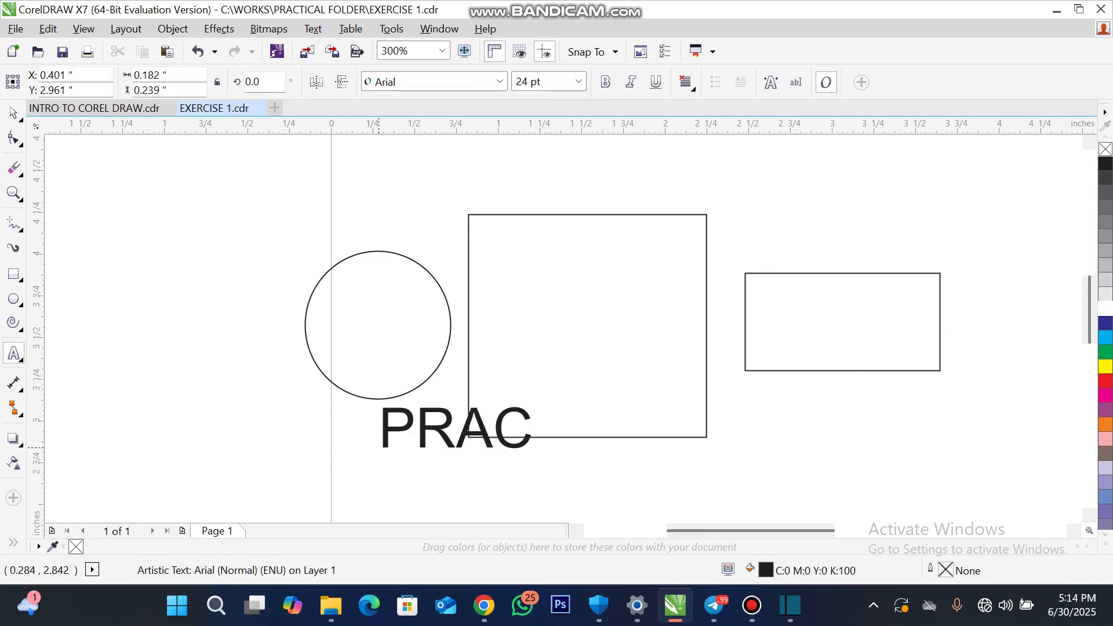
pyautogui.write('TICA')
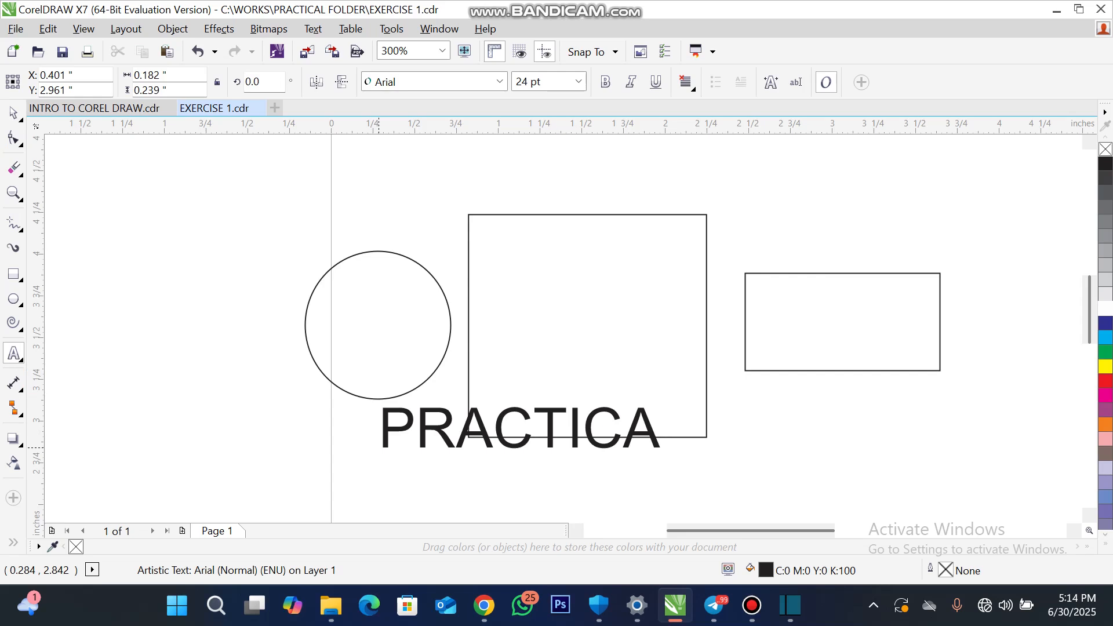
pyautogui.write('L')
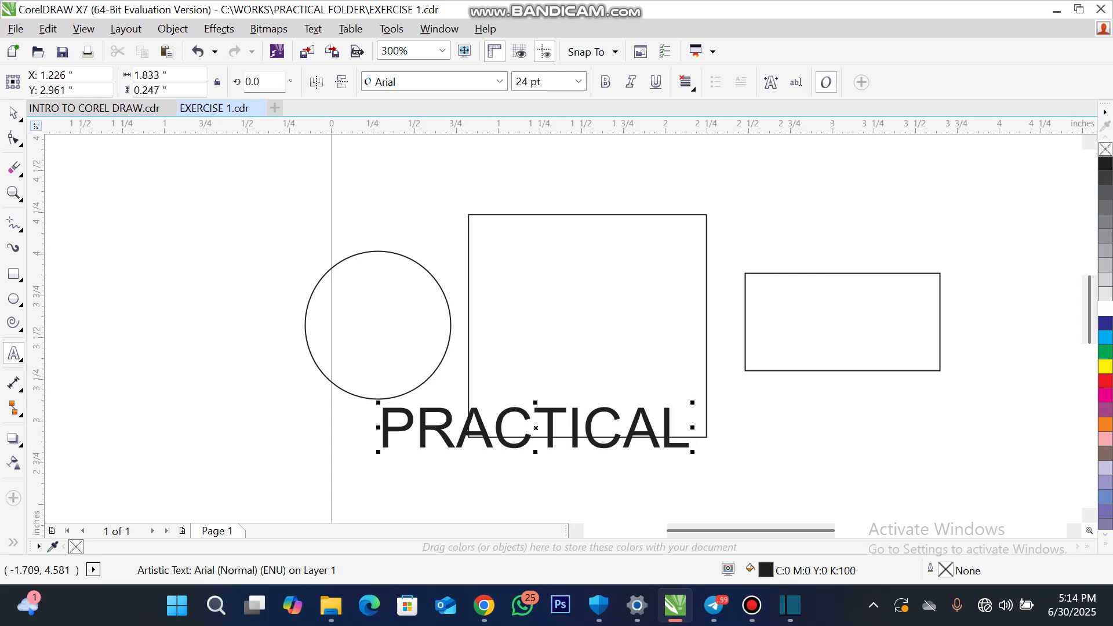
# - Move the PRACTICAL text above the circle and shift the large square slightly down to about X 1.61, Y 3.42 inches
pyautogui.click(13, 112)
pyautogui.moveTo(434, 425)
pyautogui.mouseDown()
pyautogui.moveTo(417, 262)
pyautogui.moveTo(341, 201)
pyautogui.mouseUp()
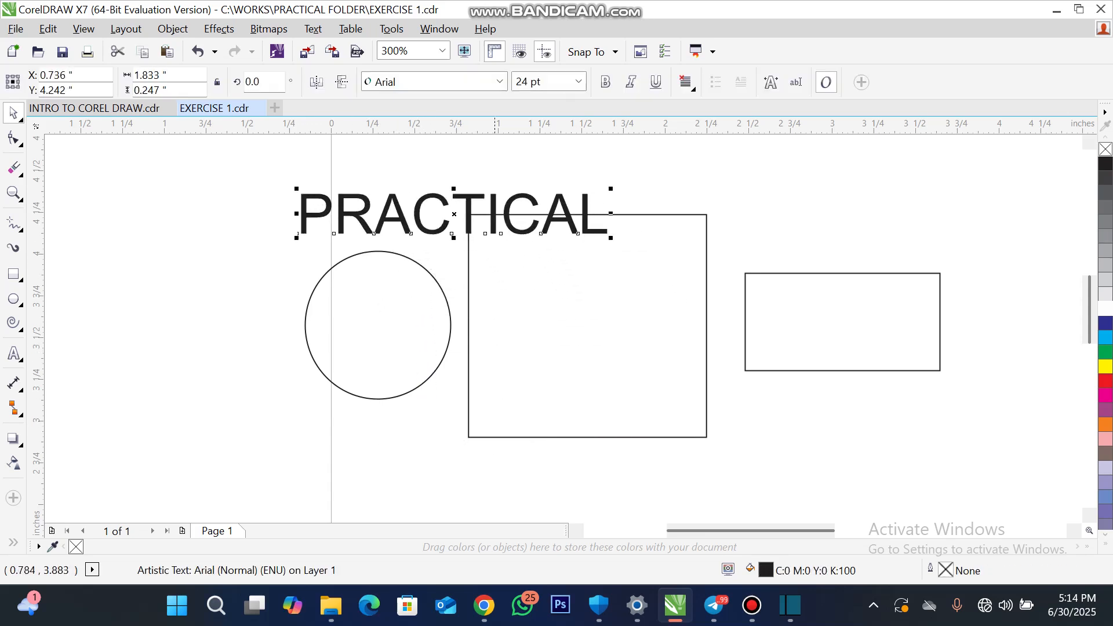
pyautogui.moveTo(538, 260); pyautogui.dragTo(552, 286)
# - Select the text and all three shapes together, move them to the page centre and enlarge them to about 7 by 2.96 inches
pyautogui.scroll(-1, 319, 262)
pyautogui.scroll(-2, 319, 262)
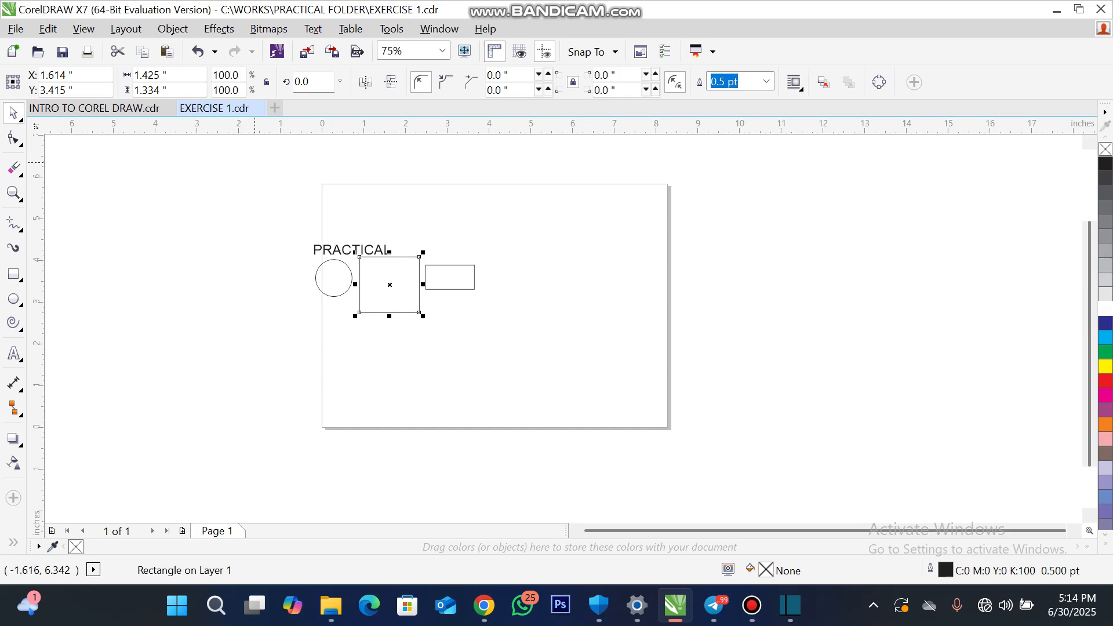
pyautogui.moveTo(254, 161); pyautogui.dragTo(503, 383)
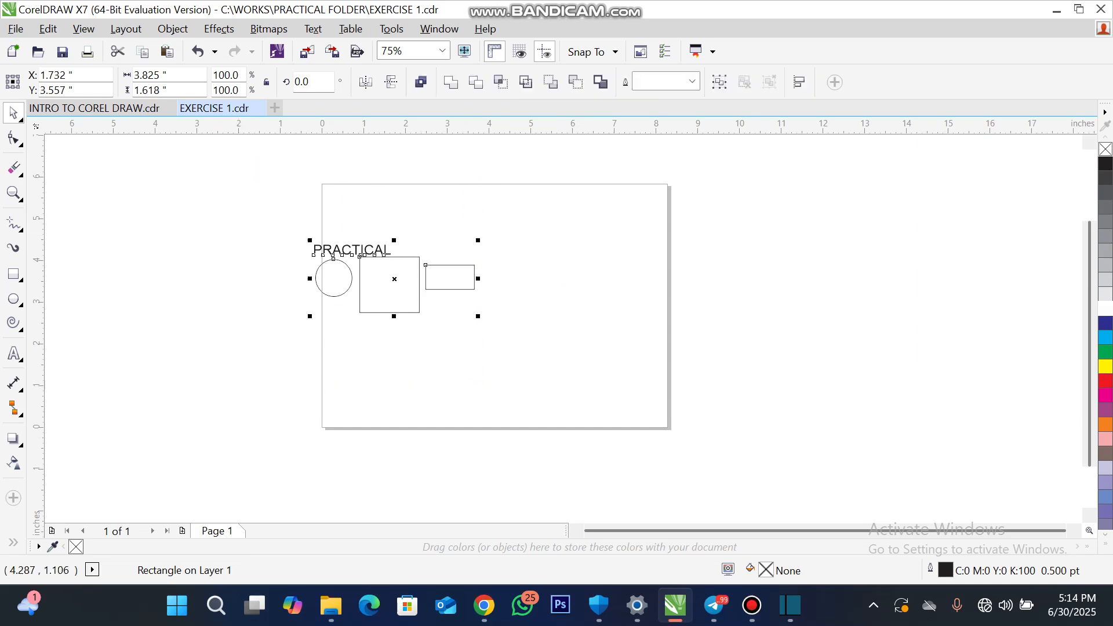
pyautogui.moveTo(390, 284); pyautogui.dragTo(488, 305)
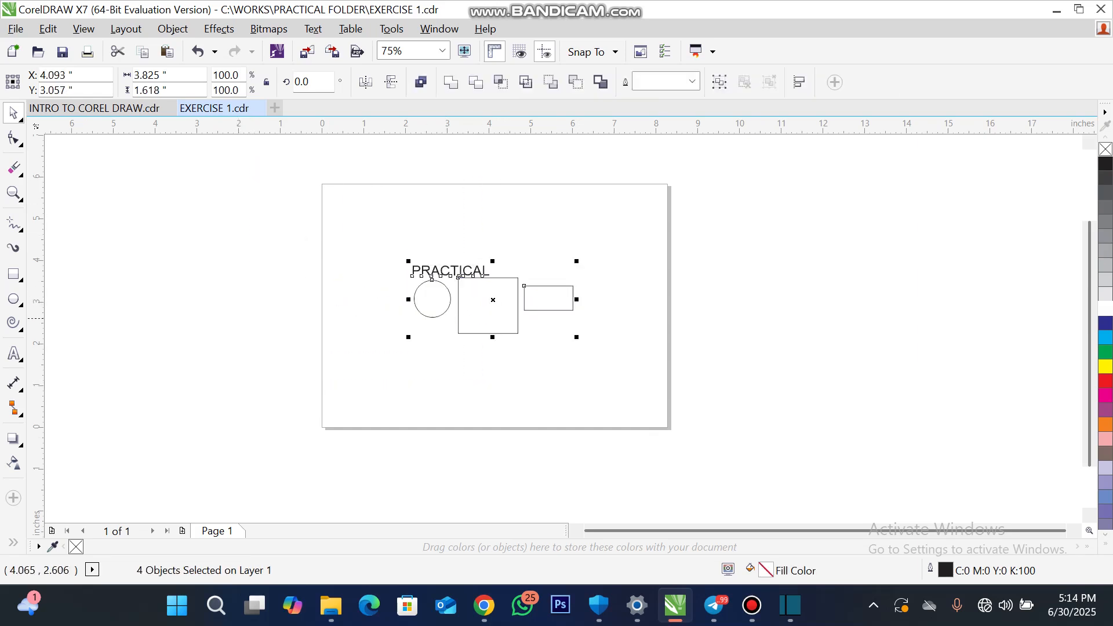
pyautogui.moveTo(409, 337); pyautogui.dragTo(342, 365)
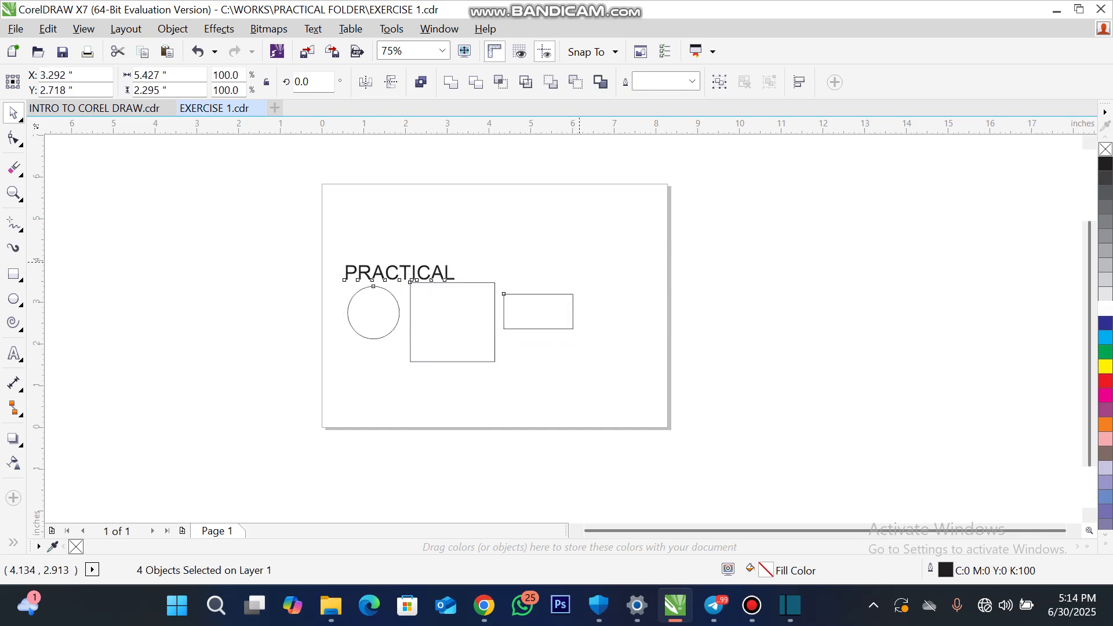
pyautogui.moveTo(579, 262); pyautogui.dragTo(642, 233)
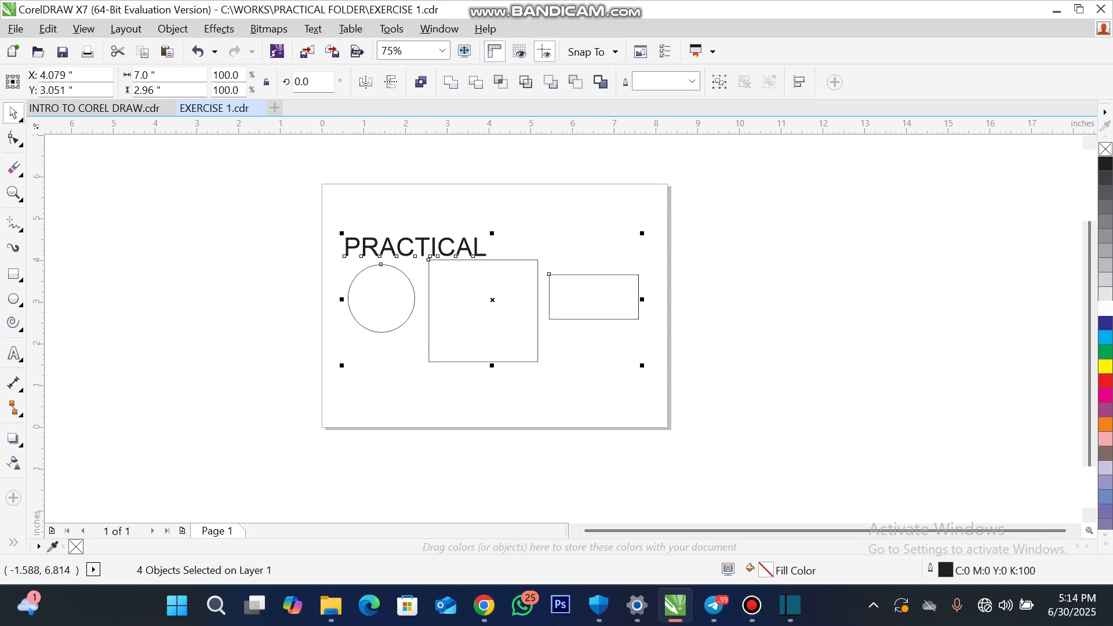
# - Practise marquee-selecting all four objects on the page and clearing the selection
pyautogui.click(59, 154)
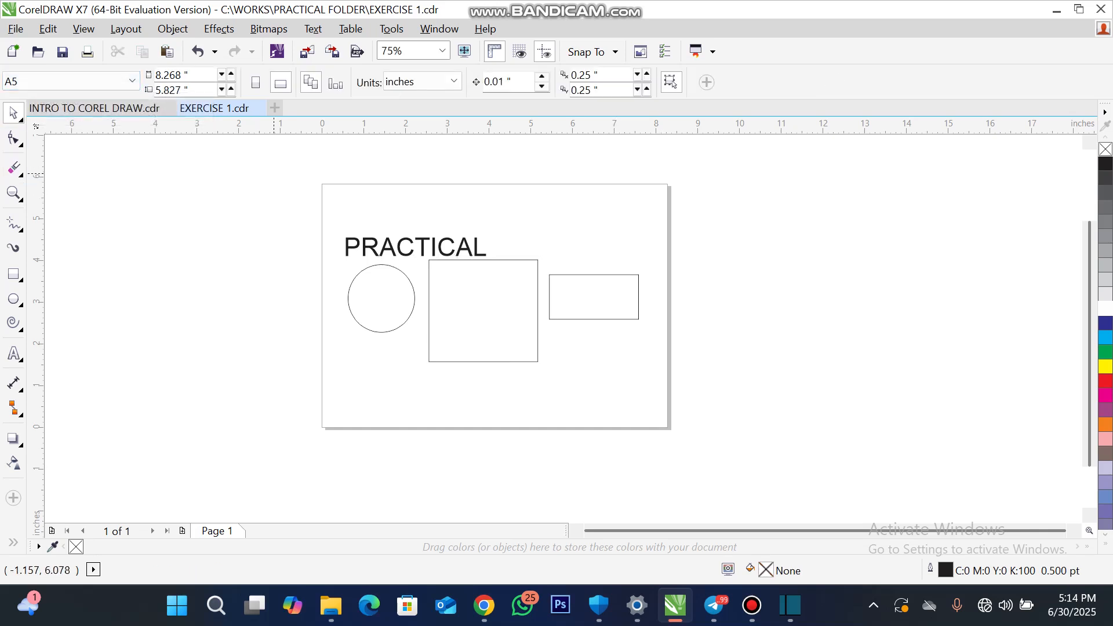
pyautogui.moveTo(280, 174); pyautogui.dragTo(688, 430)
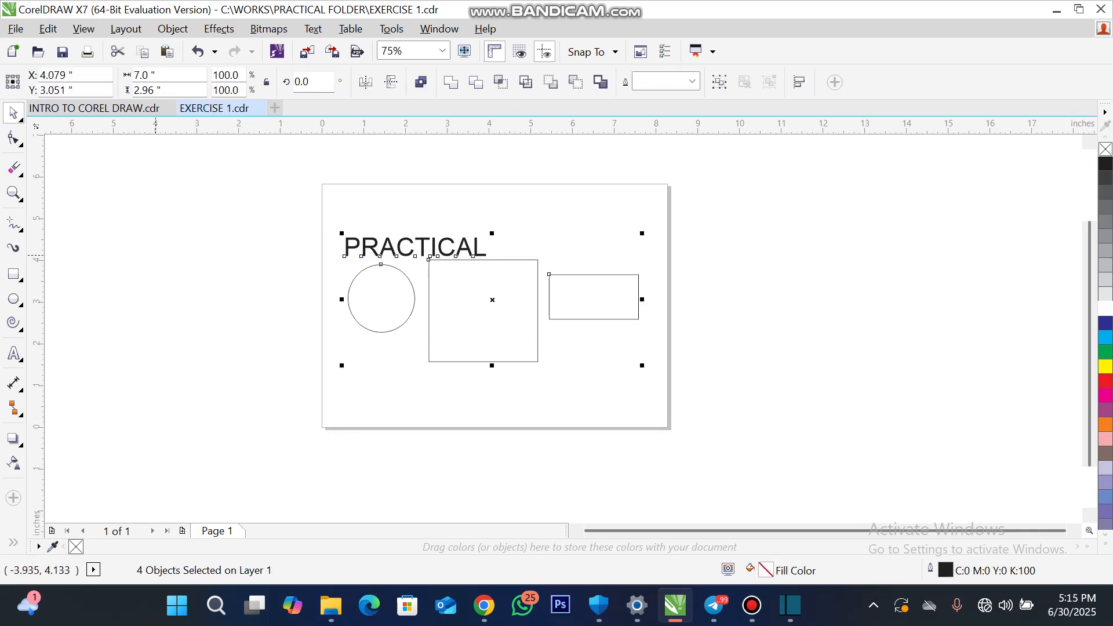
pyautogui.moveTo(93, 182); pyautogui.dragTo(232, 464)
pyautogui.moveTo(734, 179); pyautogui.dragTo(1009, 482)
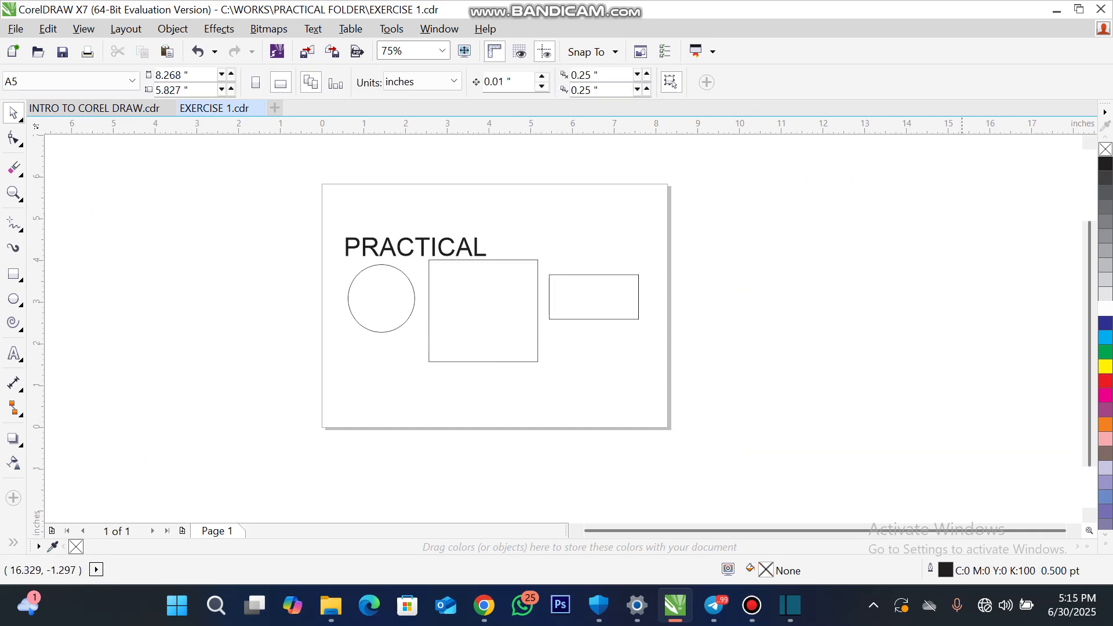
pyautogui.scroll(1, 458, 226)
pyautogui.scroll(-1, 435, 222)
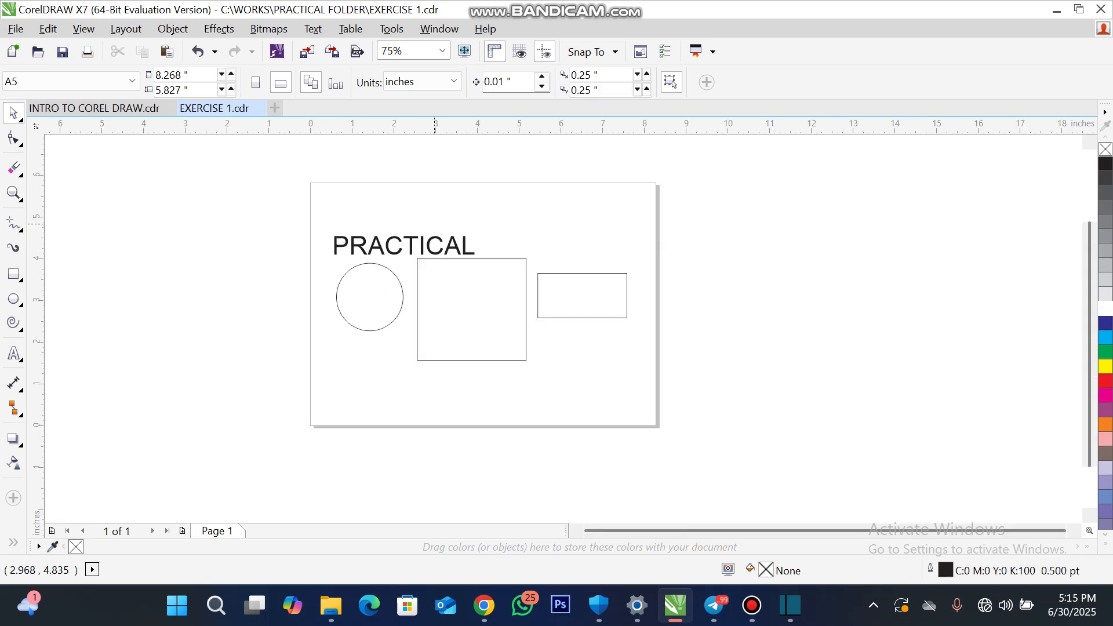
pyautogui.moveTo(306, 172); pyautogui.dragTo(698, 446)
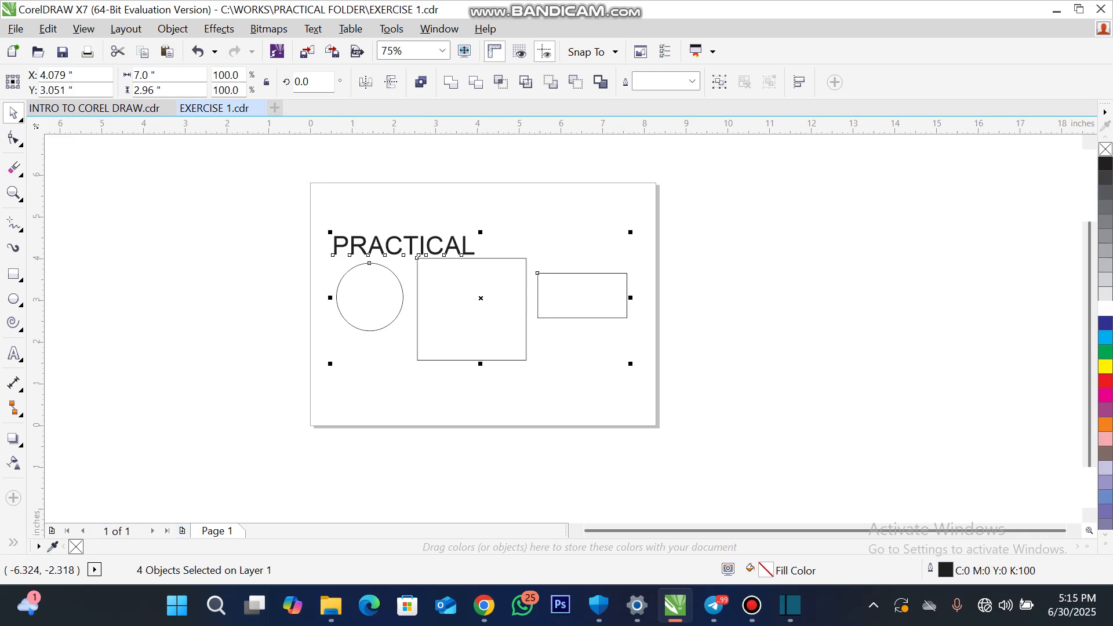
pyautogui.press('Escape')
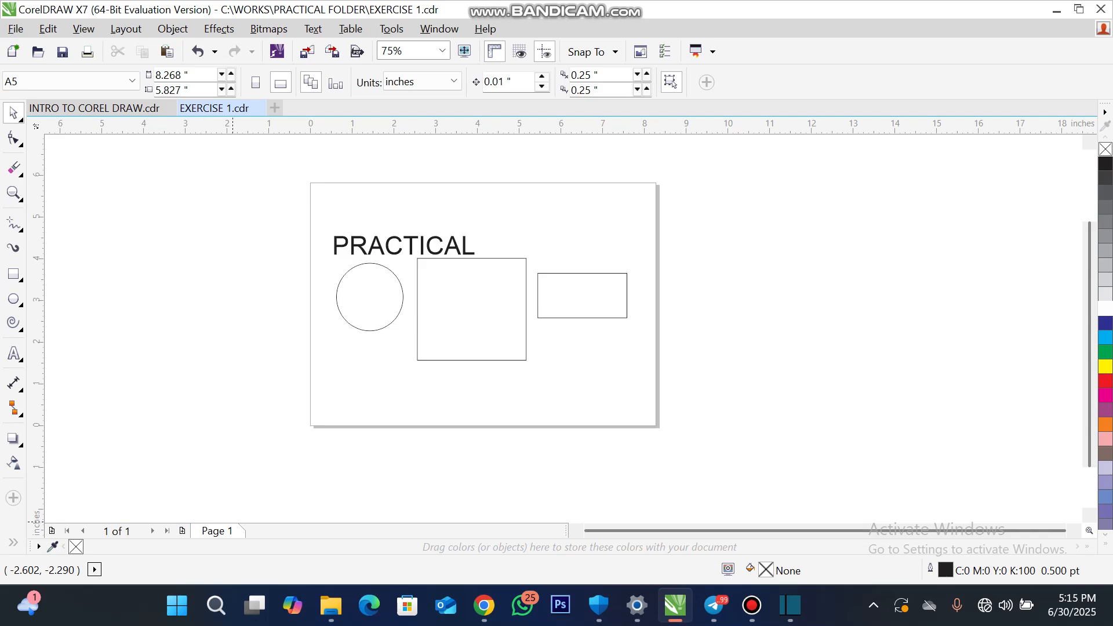
# - Insert a new page after Page 1 and return to Page 1
pyautogui.rightClick(228, 531)
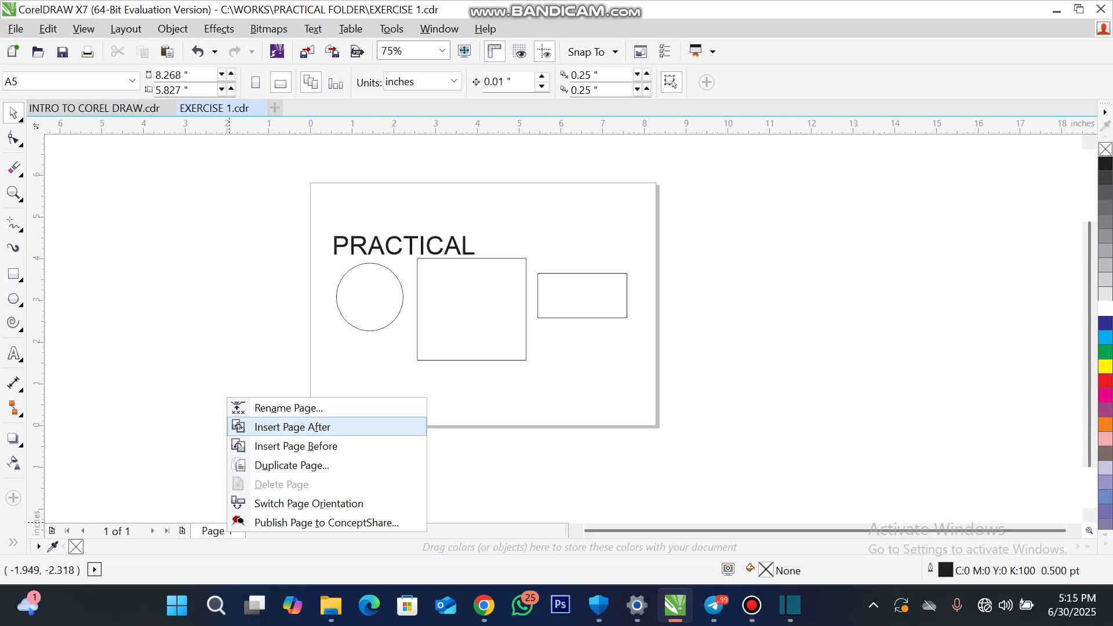
pyautogui.press('Return')
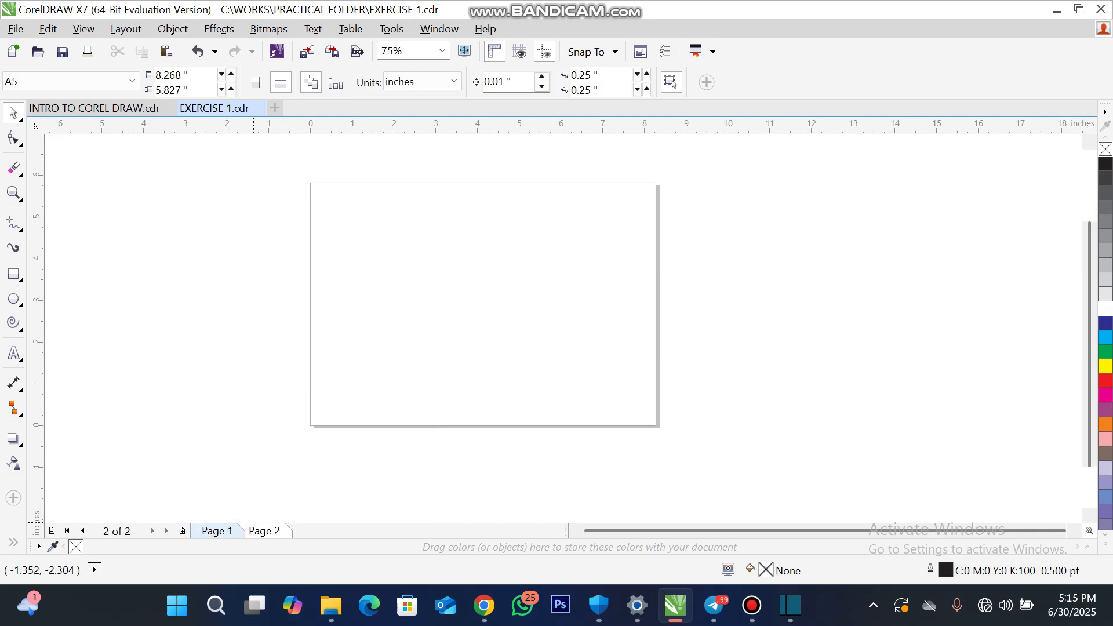
pyautogui.click(218, 531)
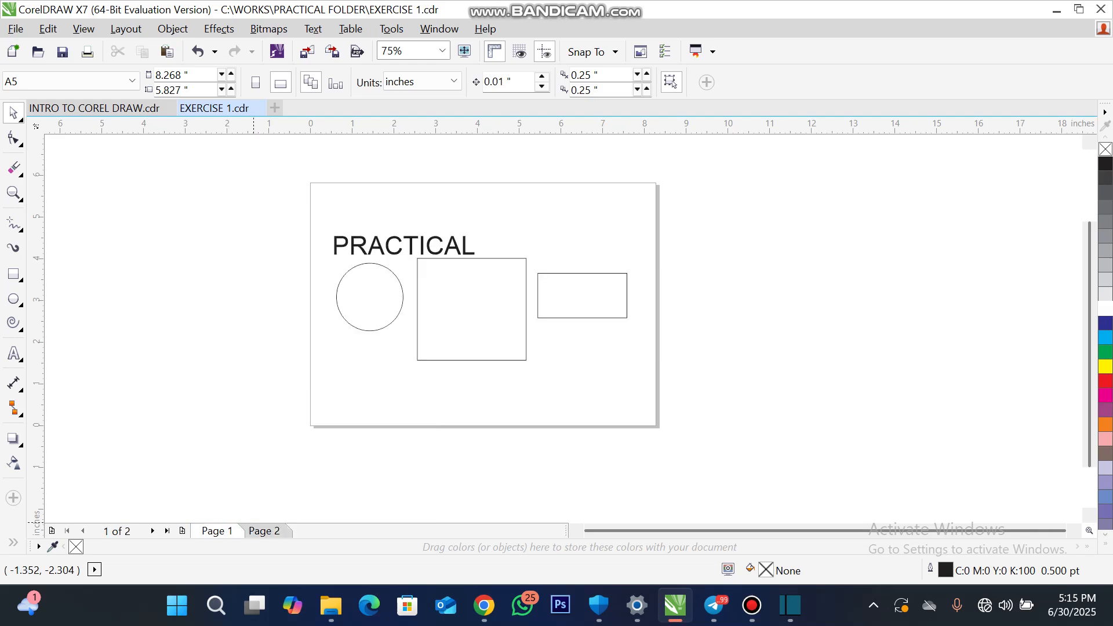
# - Switch between Page 1 and Page 2 of EXERCISE 1 and delete the empty Page 2
pyautogui.click(264, 532)
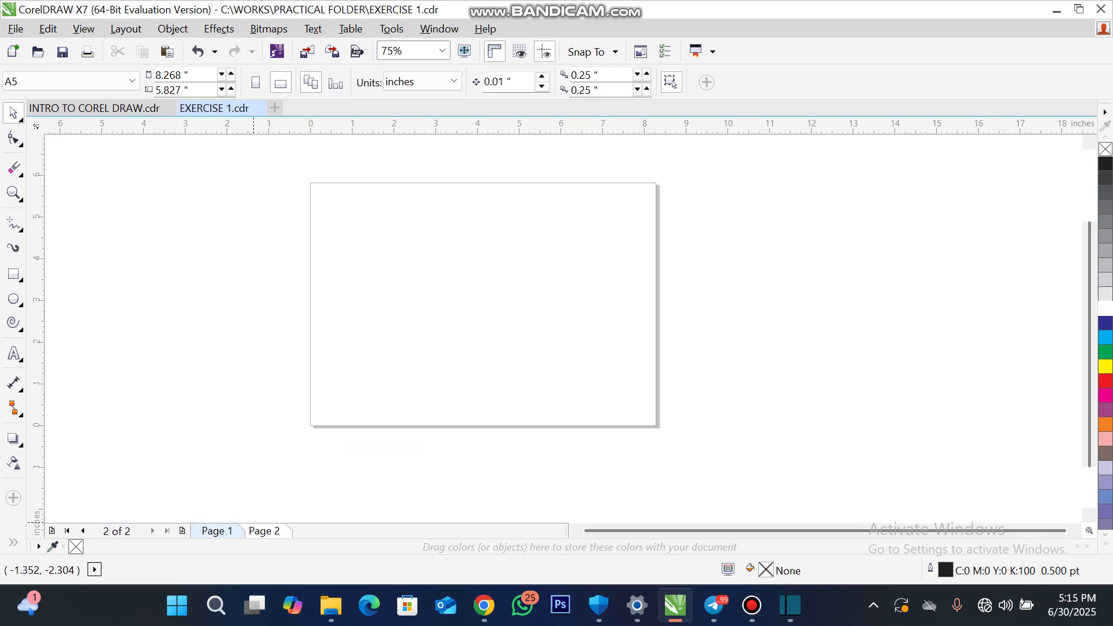
pyautogui.click(218, 531)
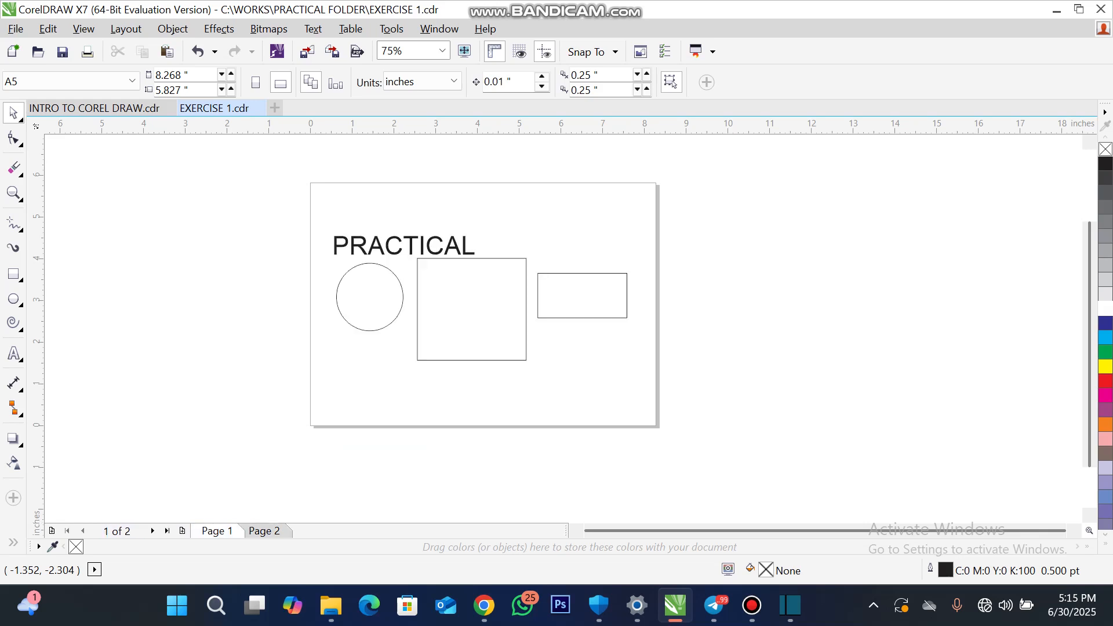
pyautogui.rightClick(219, 530)
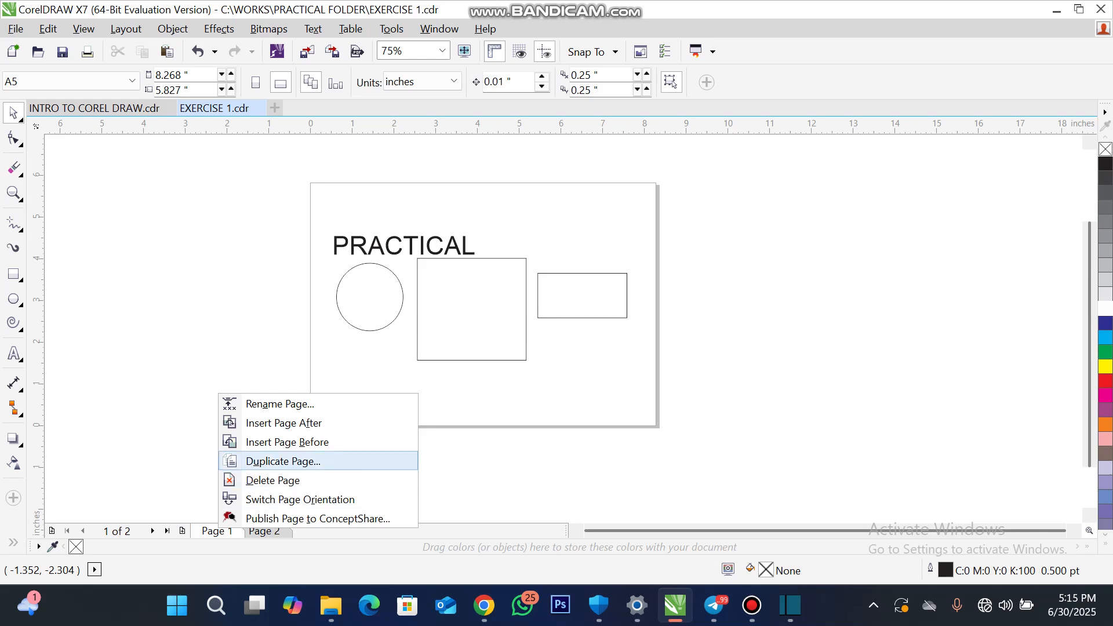
pyautogui.click(254, 530)
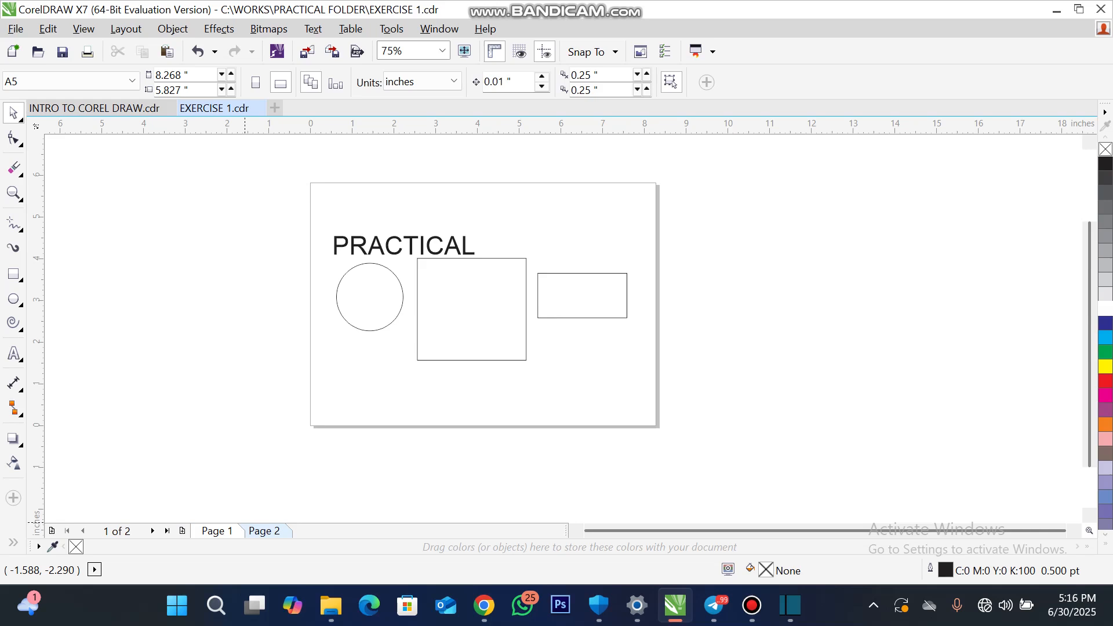
pyautogui.rightClick(281, 530)
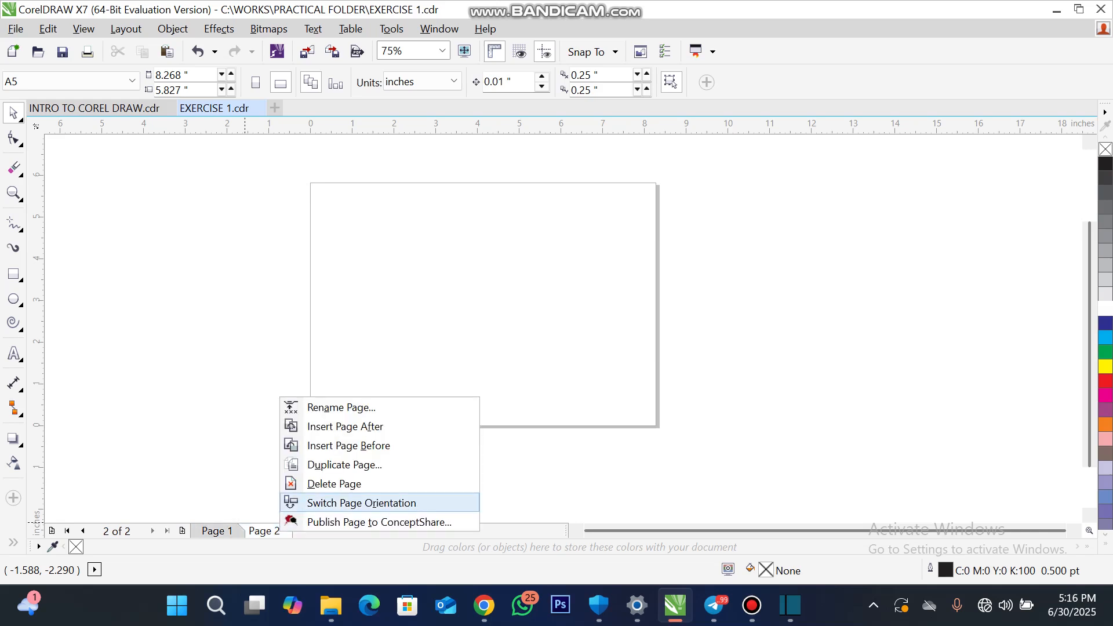
pyautogui.click(334, 484)
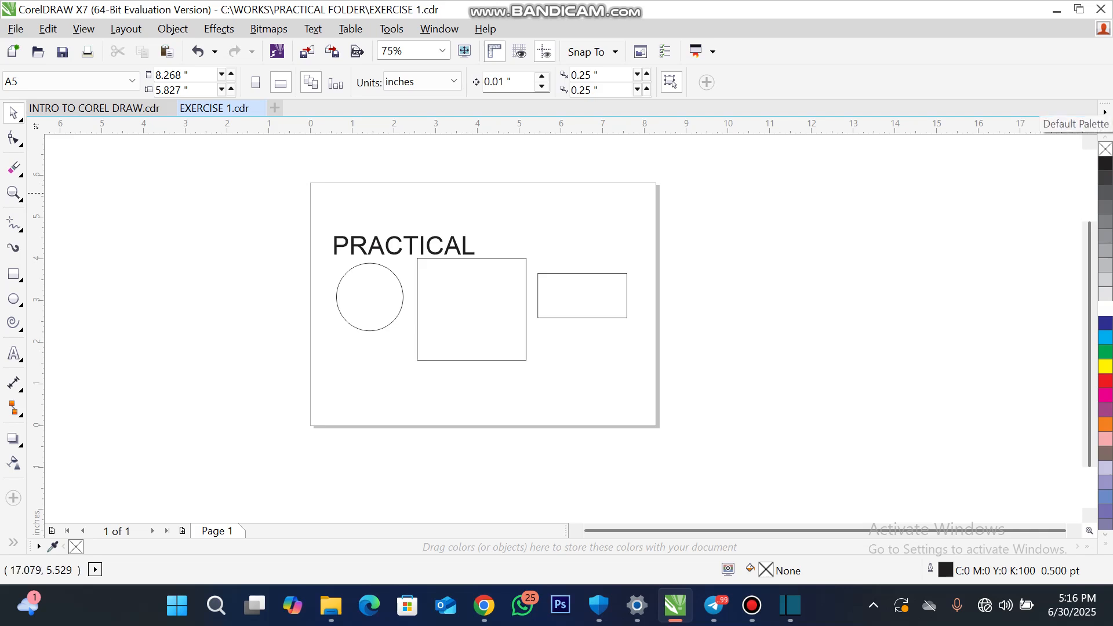
# - Float the default colour palette and dock it back, and display the CMYK palette beside it
pyautogui.moveTo(1105, 104); pyautogui.dragTo(745, 203)
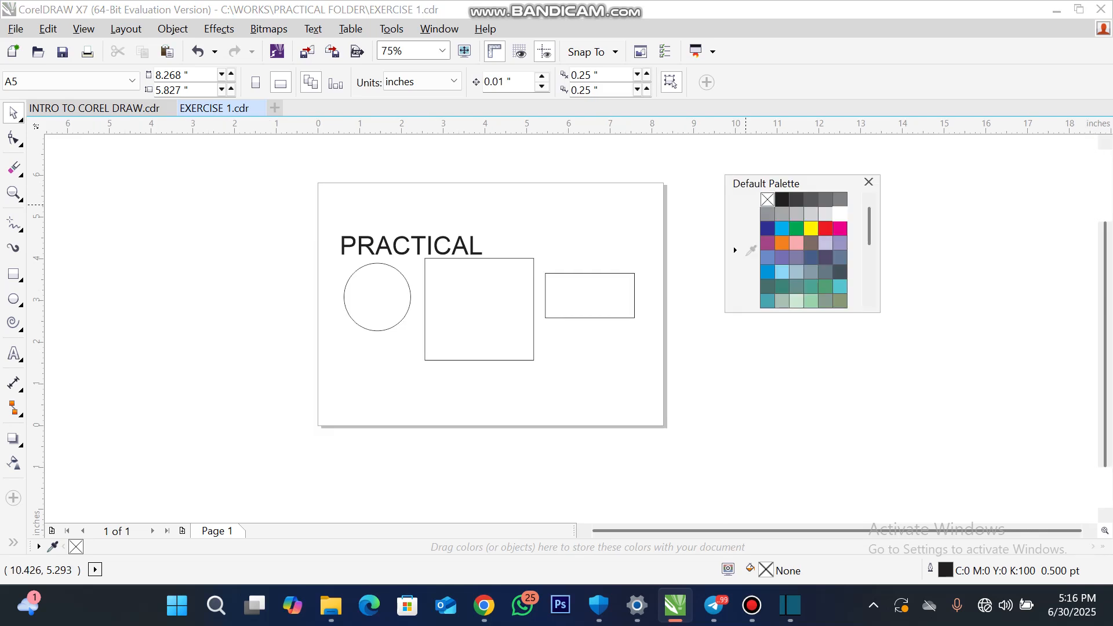
pyautogui.moveTo(829, 181); pyautogui.dragTo(1111, 209)
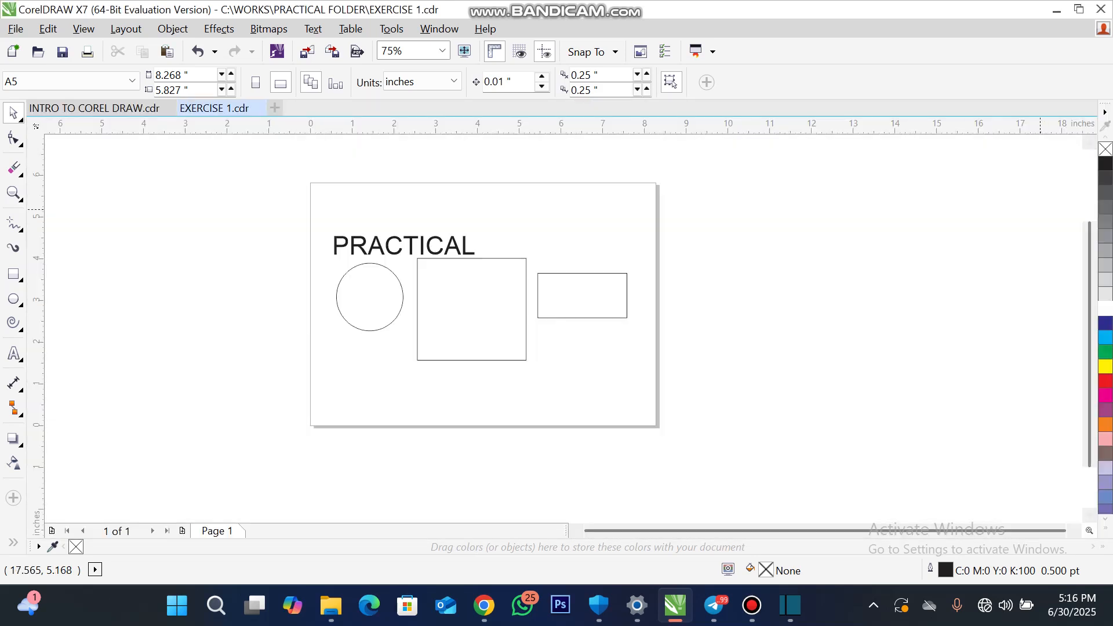
pyautogui.click(440, 29)
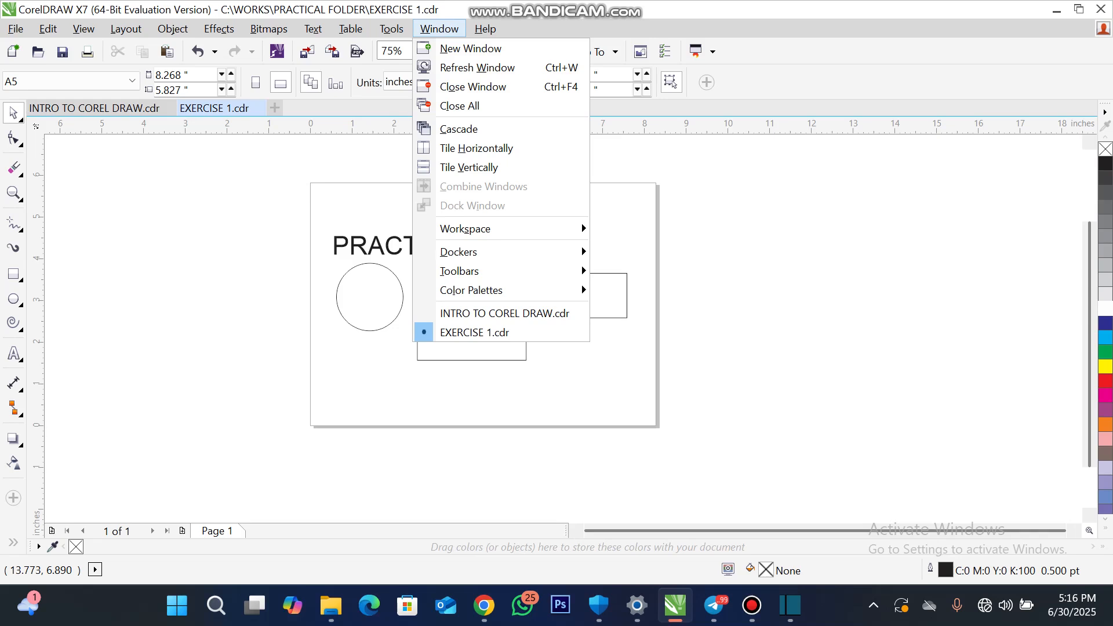
pyautogui.moveTo(471, 290)
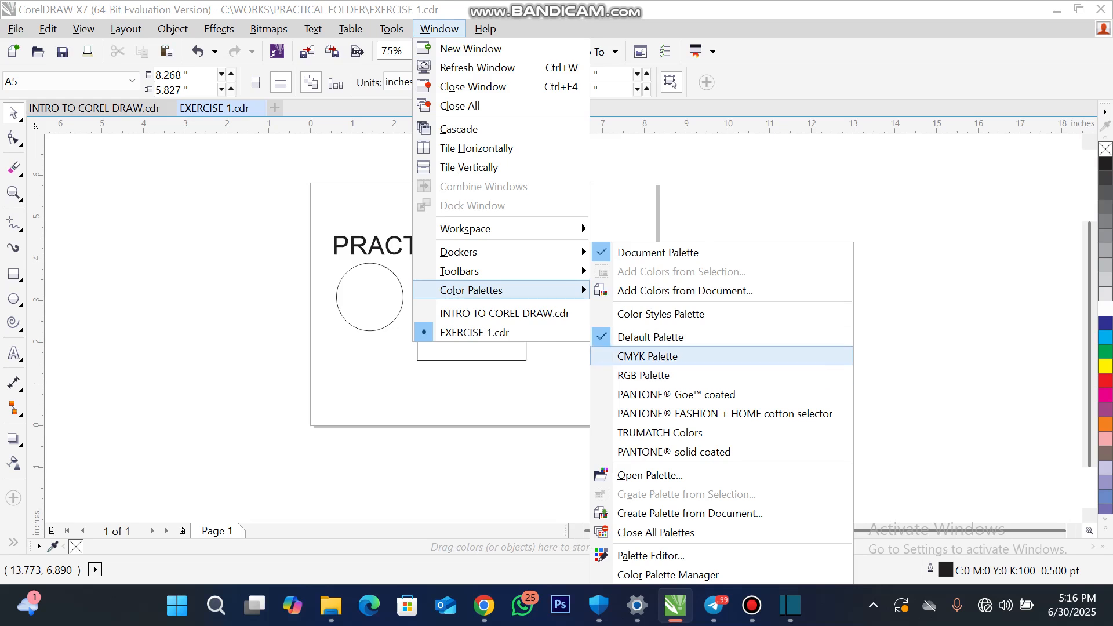
pyautogui.click(648, 356)
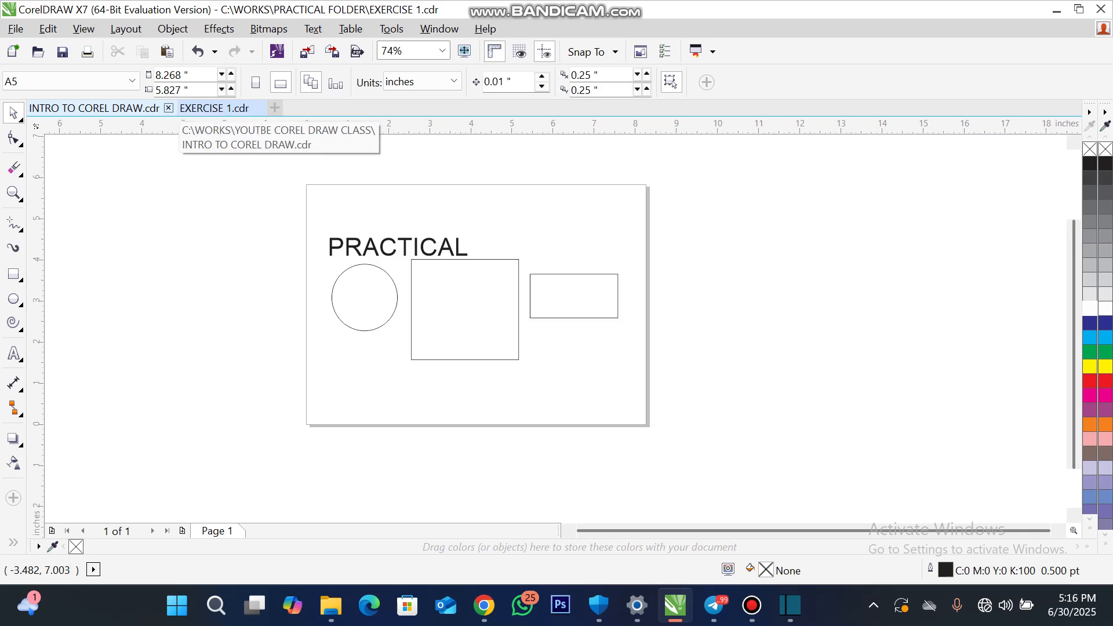
# - Close the INTRO TO COREL DRAW.cdr document
pyautogui.click(169, 107)
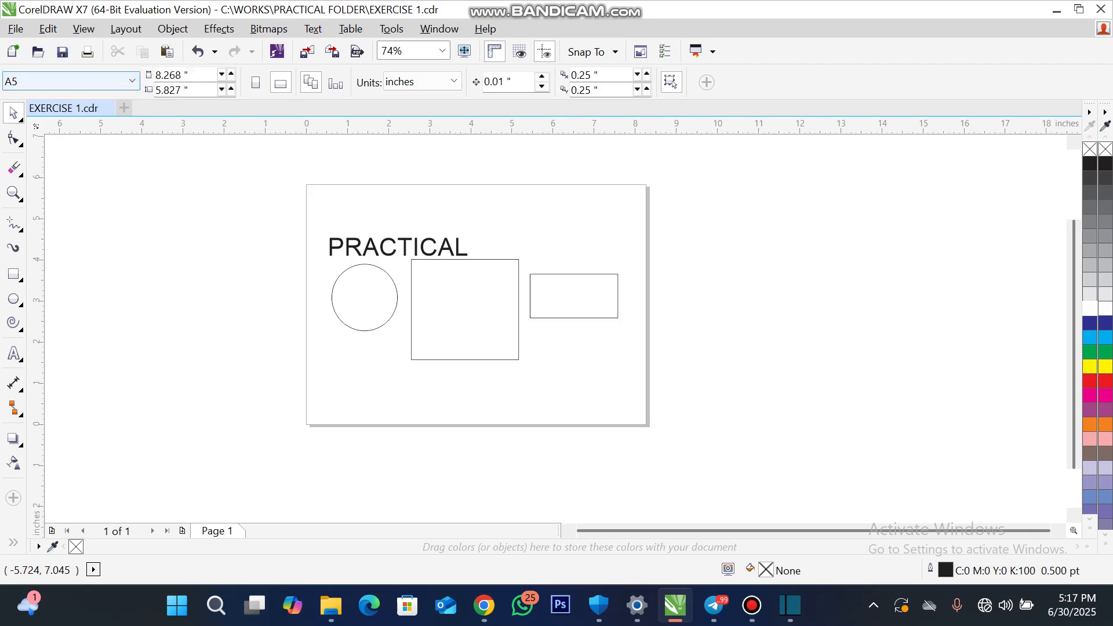
# - Move the large square to about X 3.7, Y 2.45 inches and the small rectangle to about X 6.79, Y 3.19, saving EXERCISE 1 between moves
pyautogui.moveTo(466, 309); pyautogui.dragTo(435, 351)
pyautogui.moveTo(563, 298); pyautogui.dragTo(575, 296)
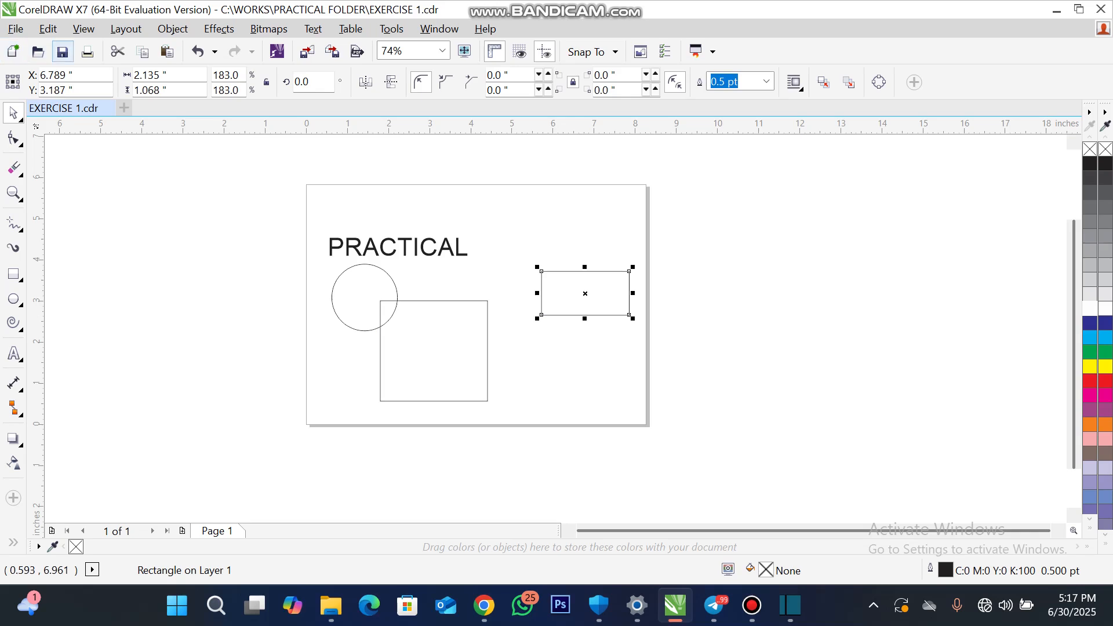
pyautogui.click(62, 51)
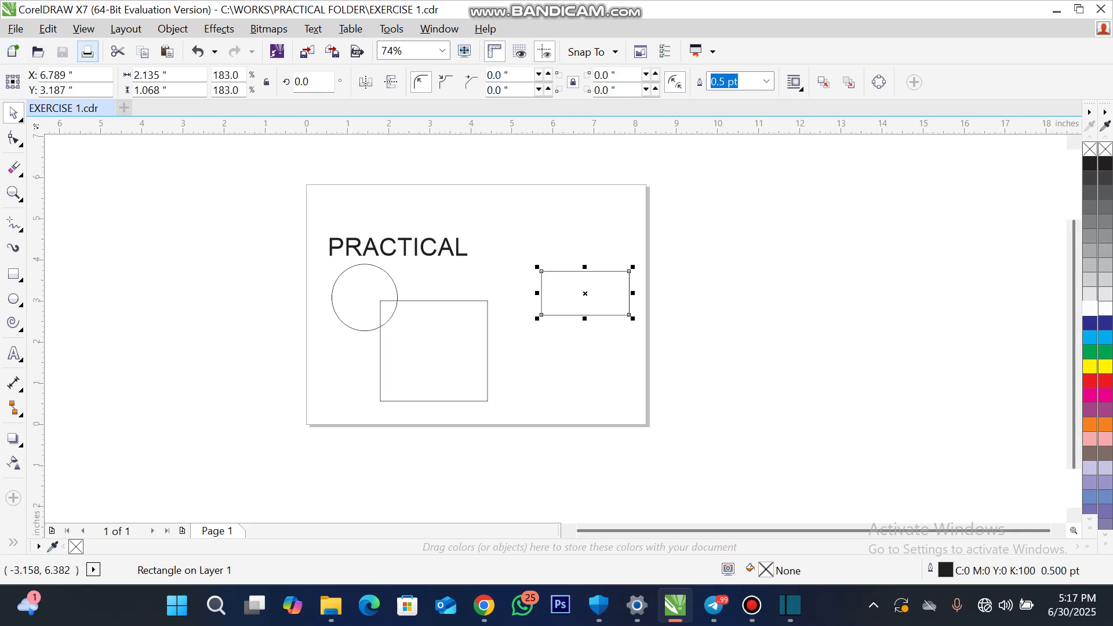
pyautogui.moveTo(424, 373); pyautogui.dragTo(446, 360)
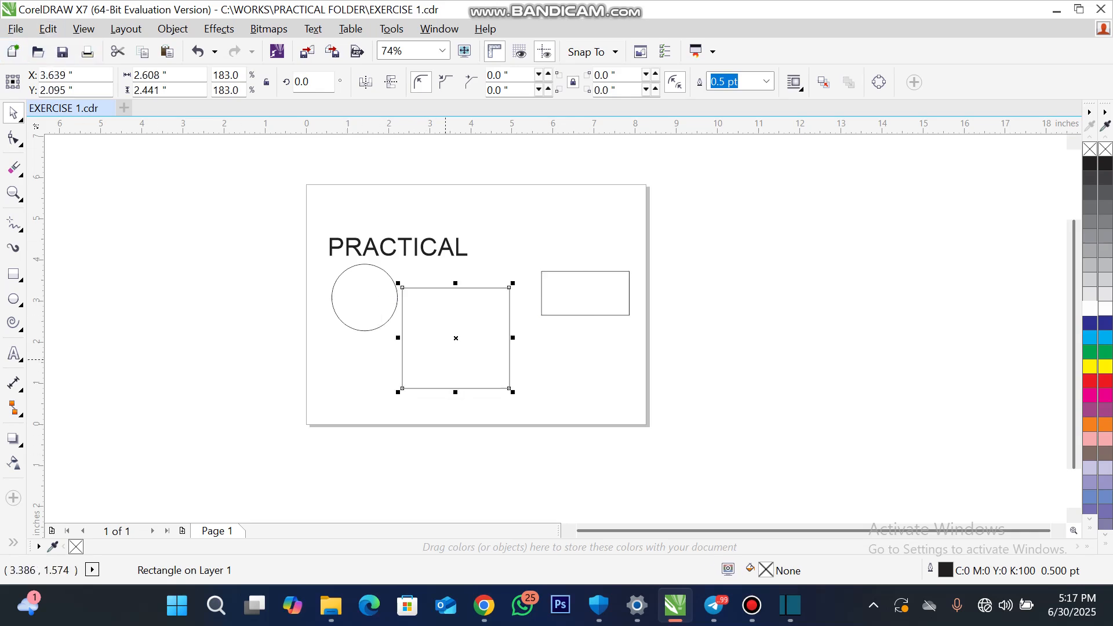
pyautogui.click(62, 51)
pyautogui.moveTo(492, 328); pyautogui.dragTo(495, 314)
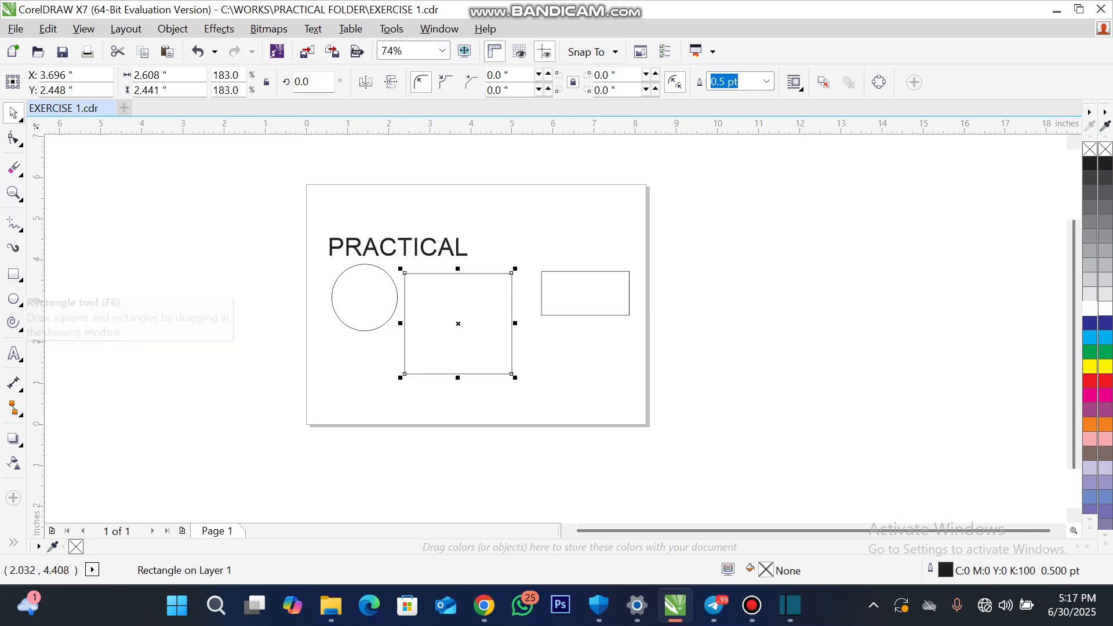
# - Clear the selection, zoom the view to the page height and check the page in full-screen preview
pyautogui.click(174, 167)
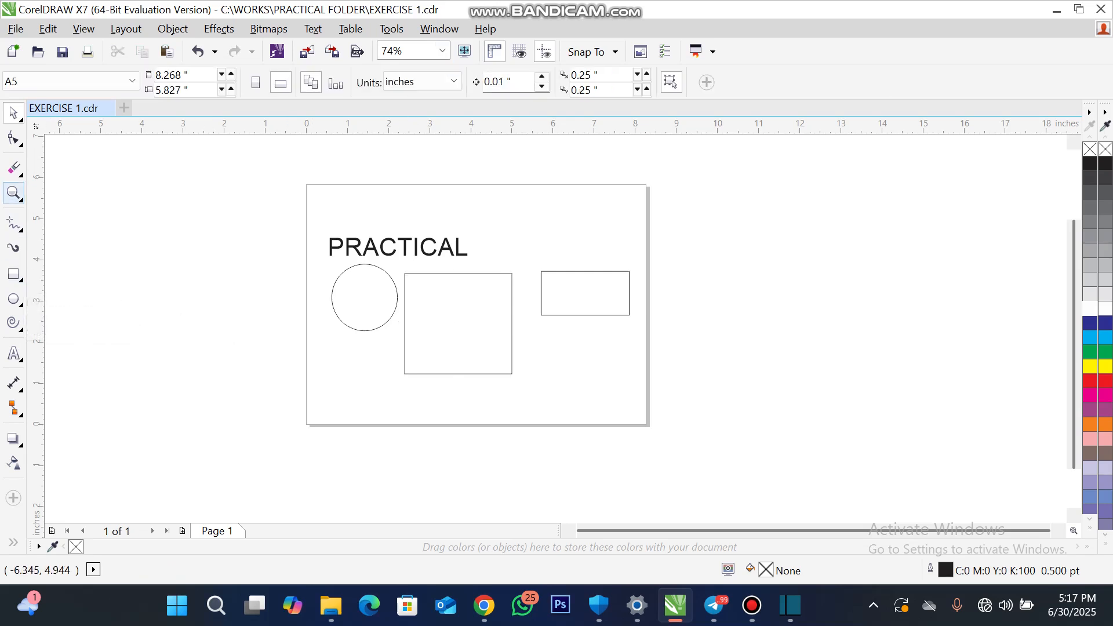
pyautogui.click(13, 193)
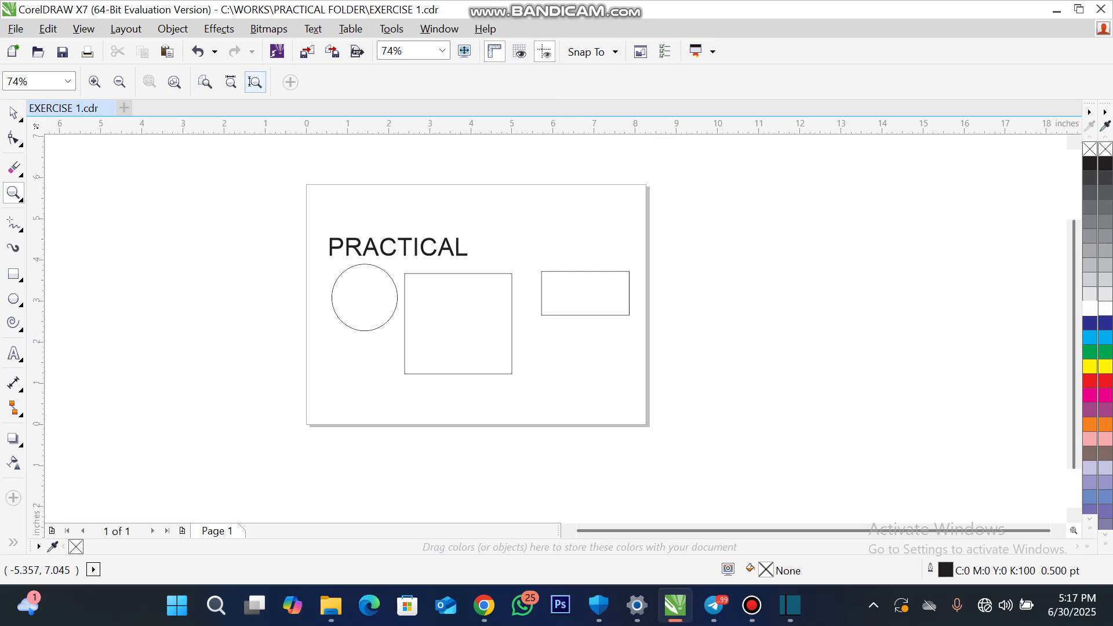
pyautogui.click(256, 82)
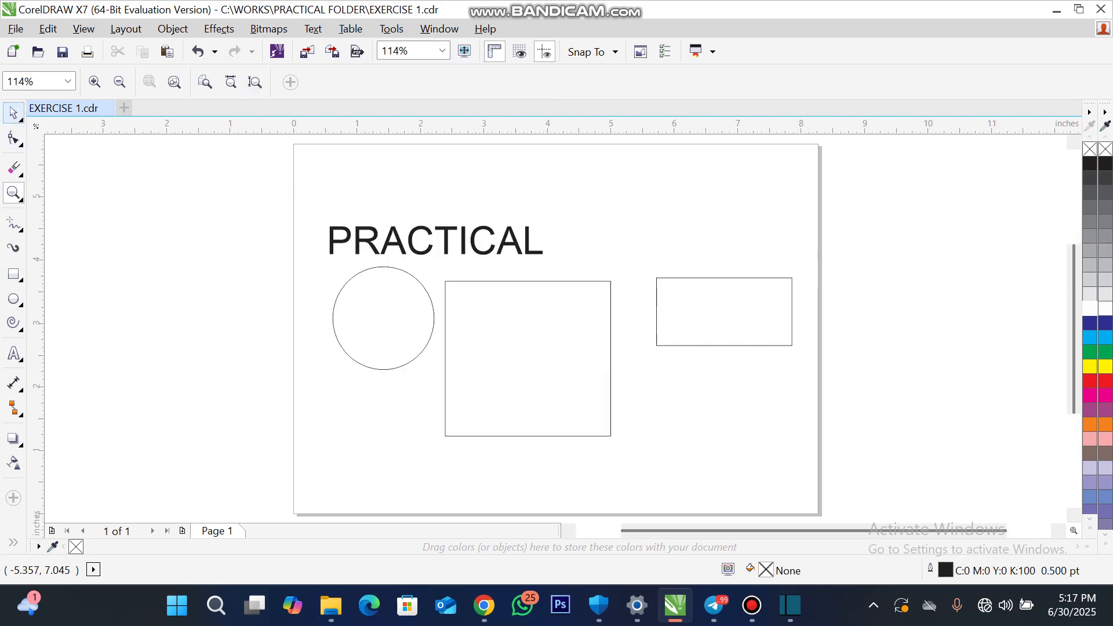
pyautogui.click(13, 112)
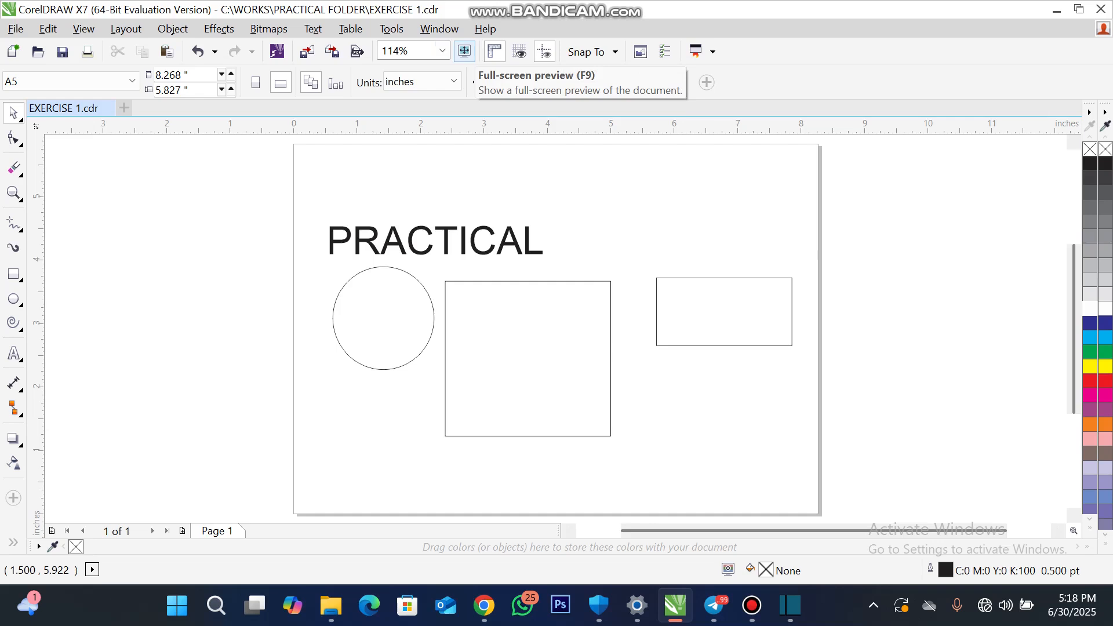
pyautogui.click(520, 52)
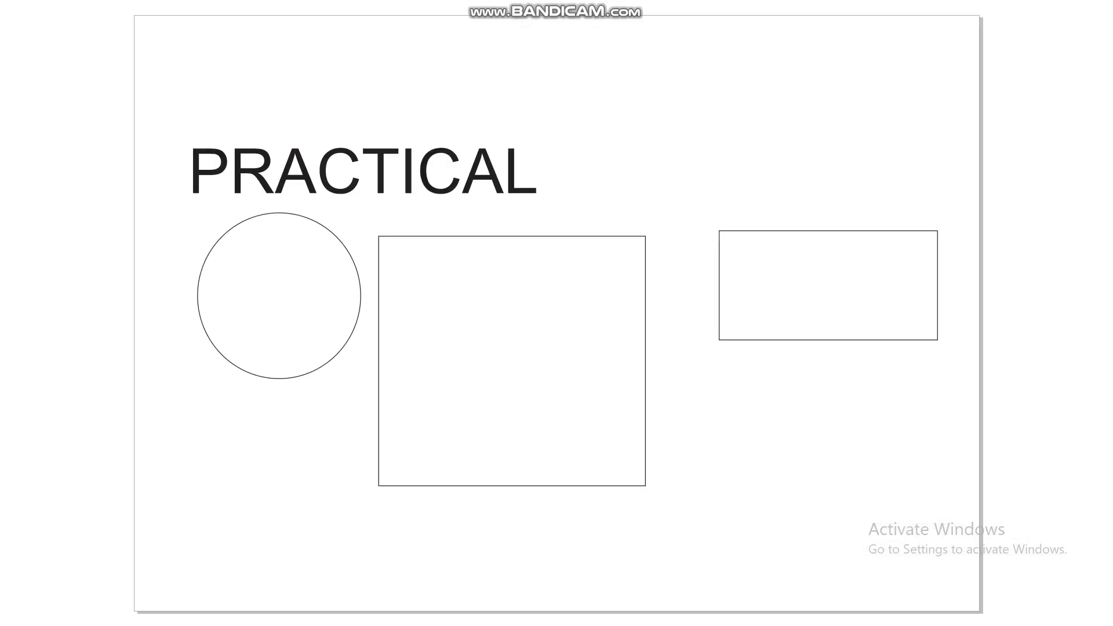
pyautogui.press('Escape')
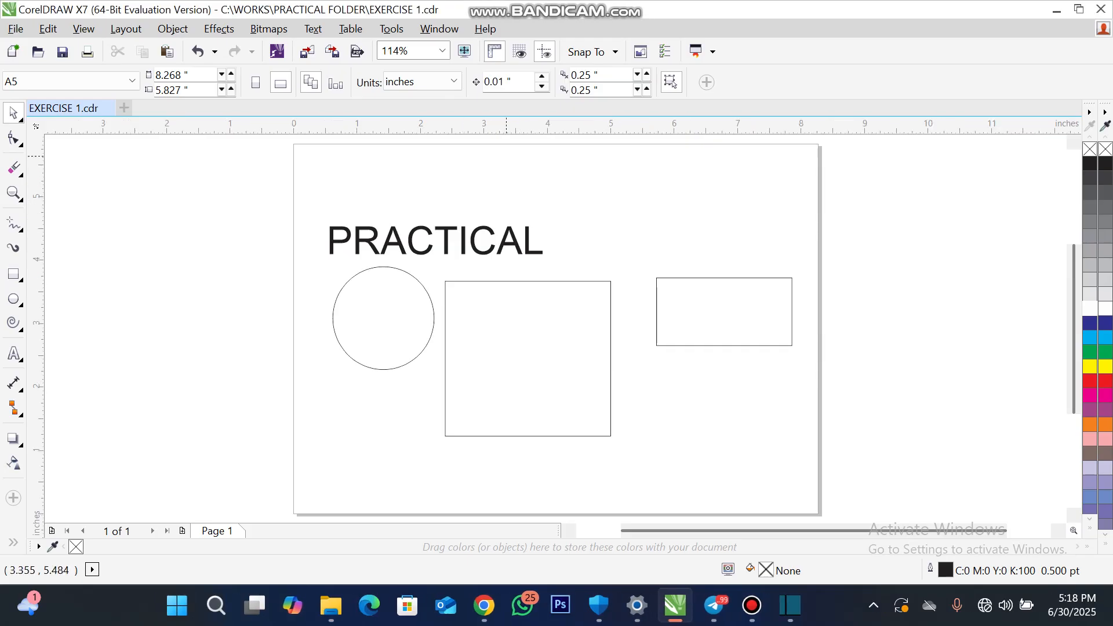
# - Place a horizontal guideline at about Y 4.39 inches and a vertical one at X -2.94 inches, toggling the rulers off and on
pyautogui.click(494, 51)
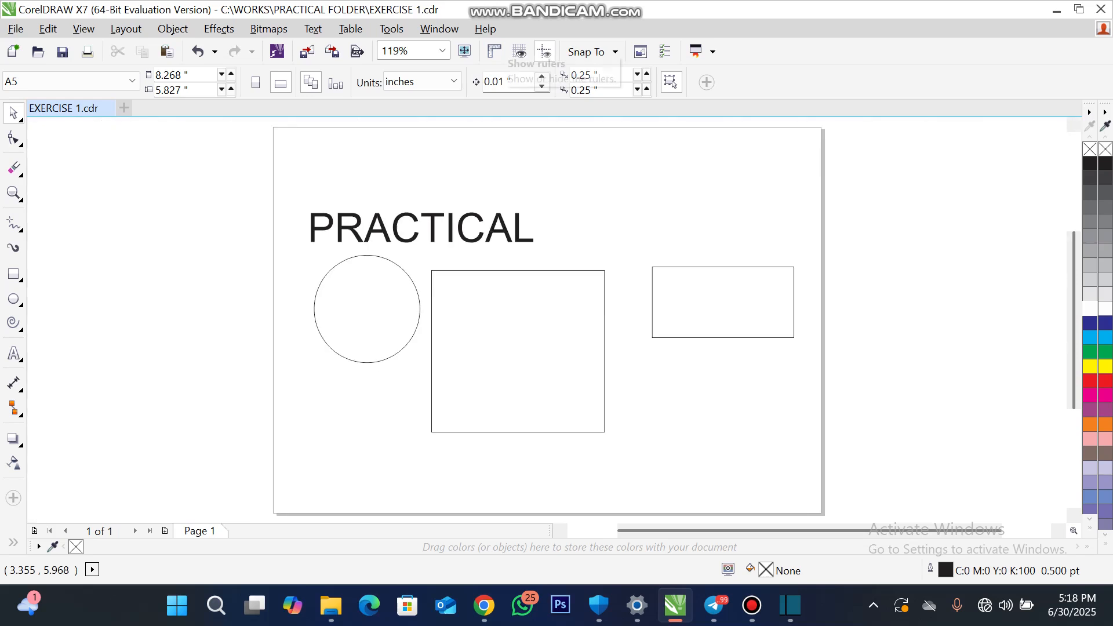
pyautogui.click(494, 51)
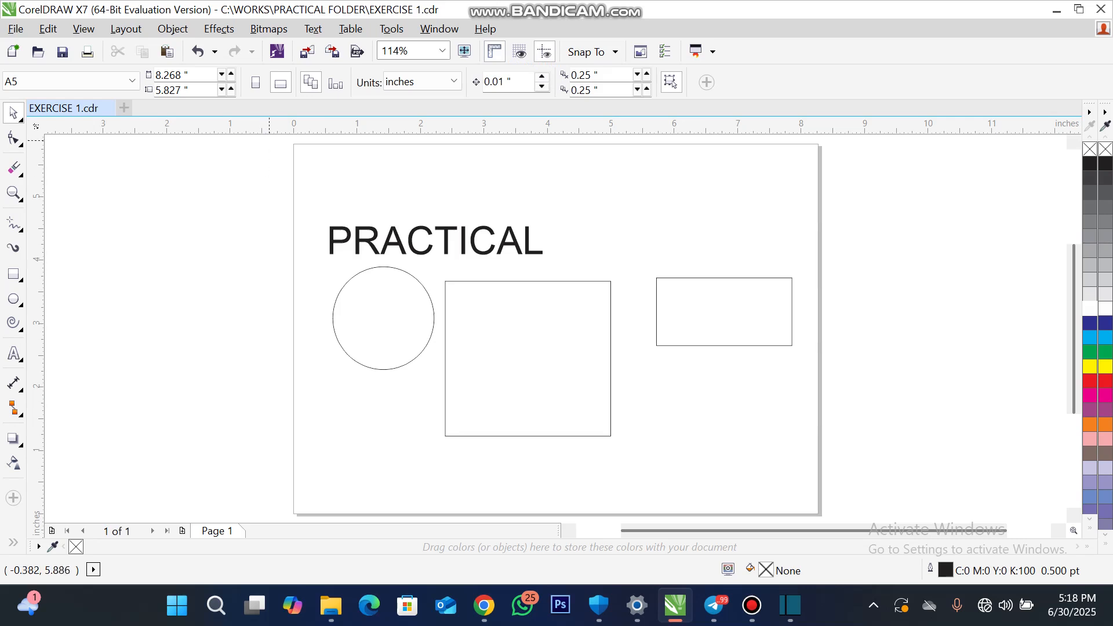
pyautogui.moveTo(269, 129); pyautogui.dragTo(270, 178)
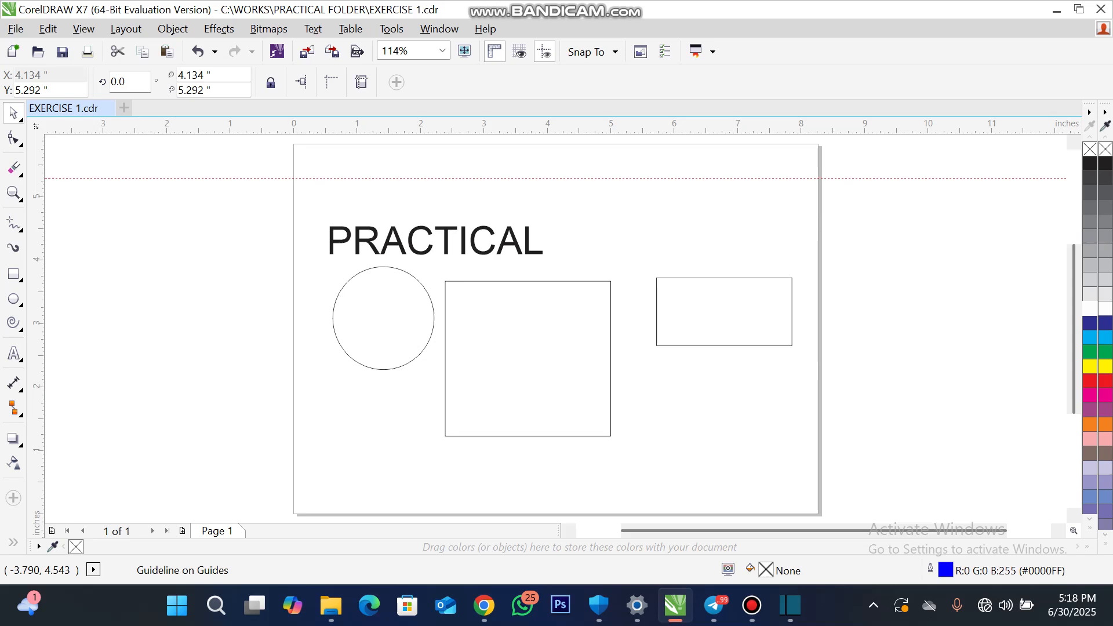
pyautogui.moveTo(36, 229); pyautogui.dragTo(107, 262)
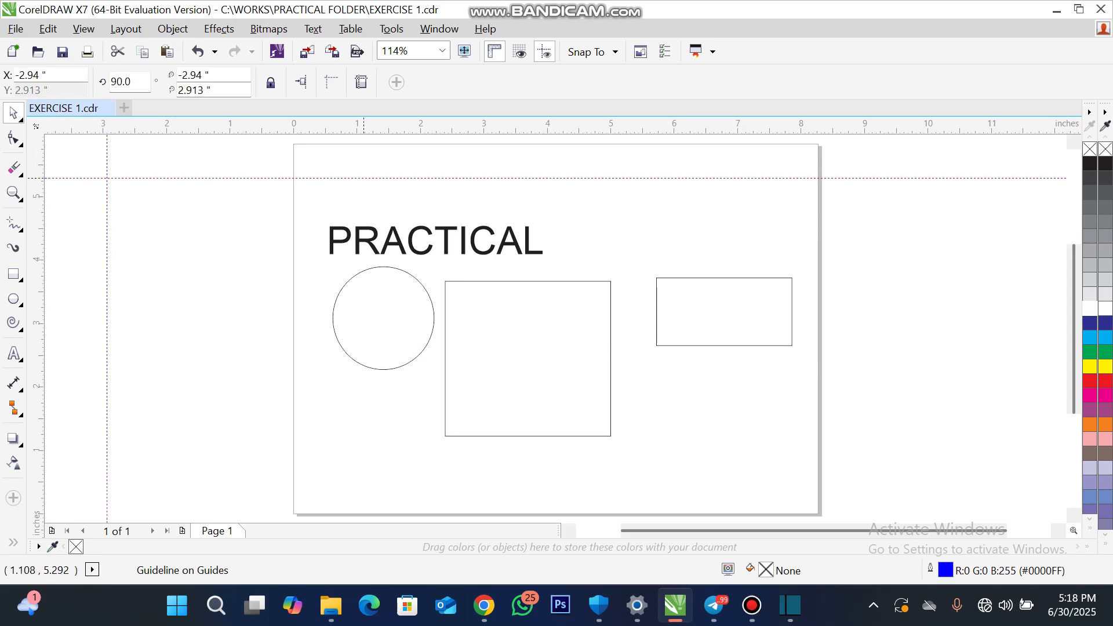
pyautogui.moveTo(365, 178); pyautogui.dragTo(382, 235)
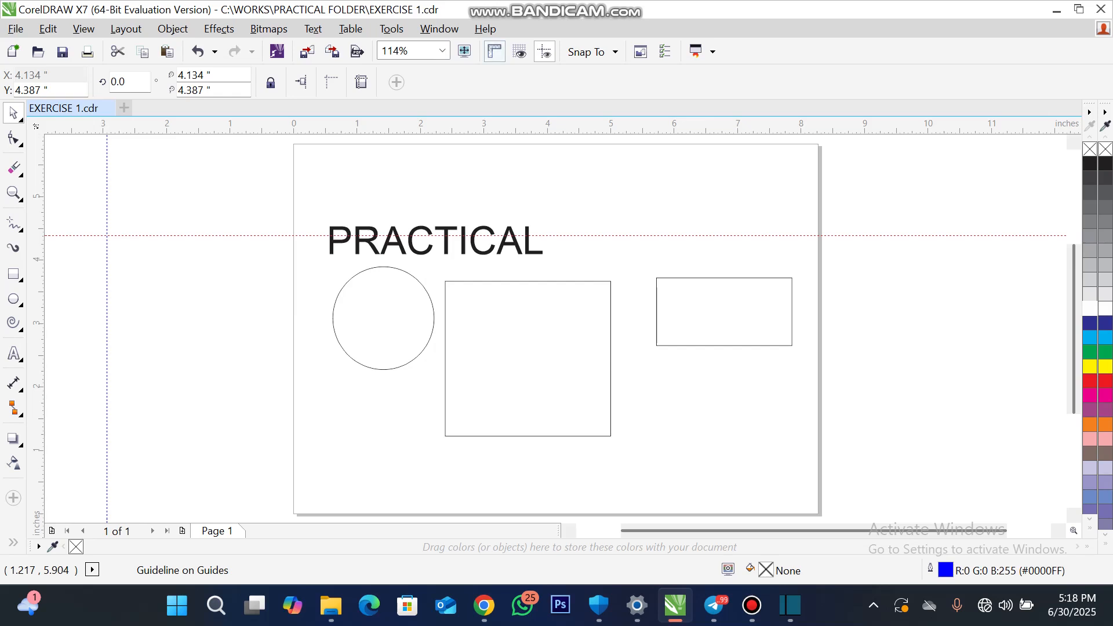
pyautogui.click(495, 51)
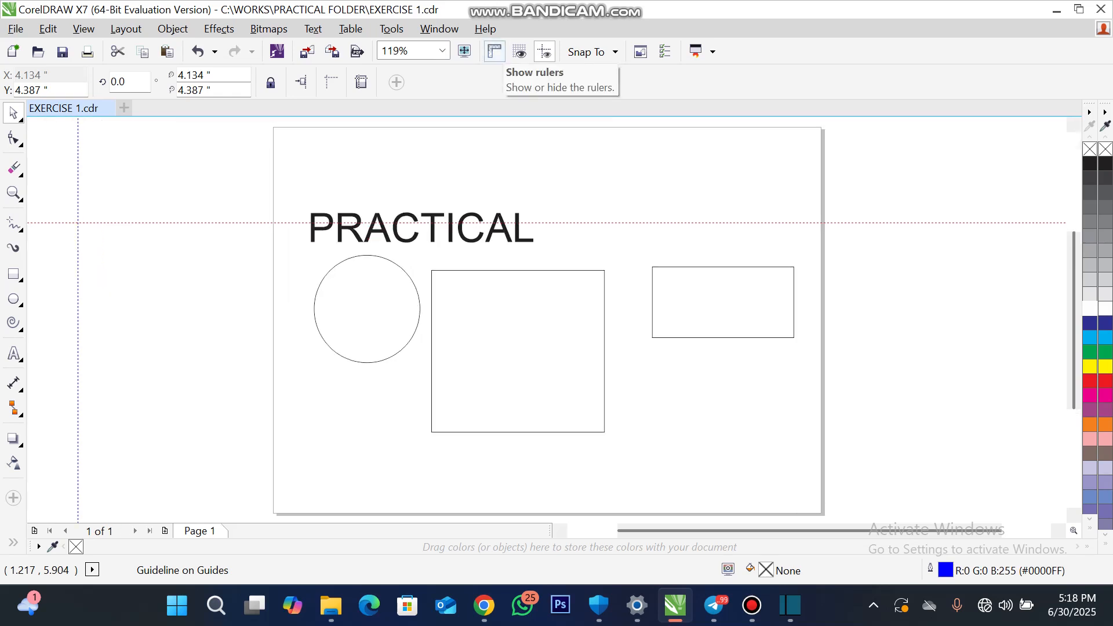
pyautogui.click(495, 52)
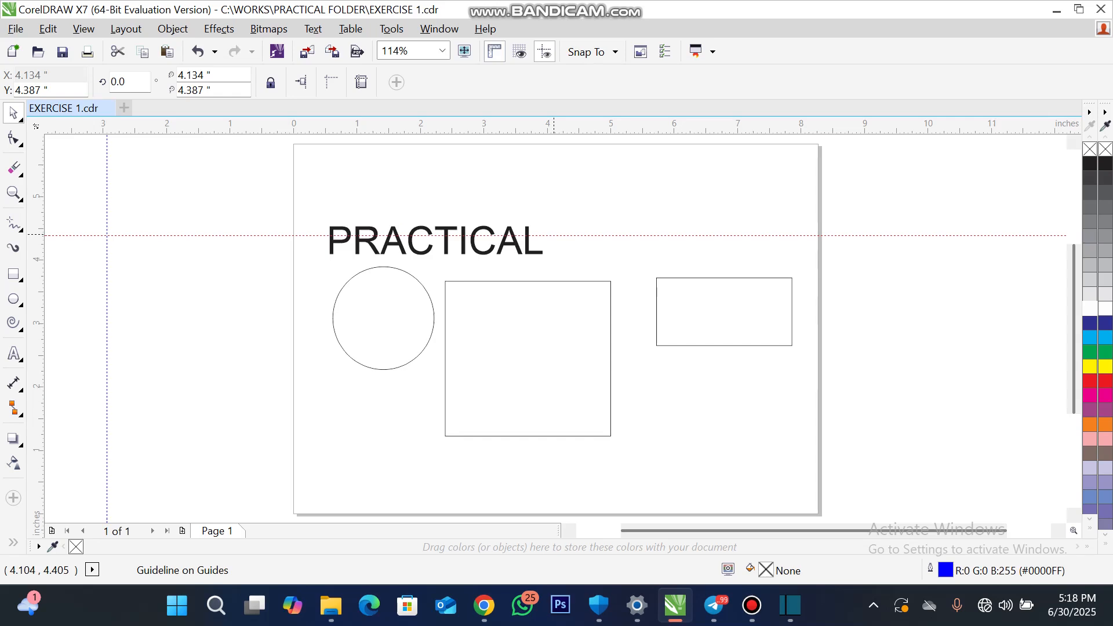
# - Delete the horizontal guideline across the PRACTICAL text and the vertical guideline beside the page
pyautogui.click(554, 235)
pyautogui.press('Delete')
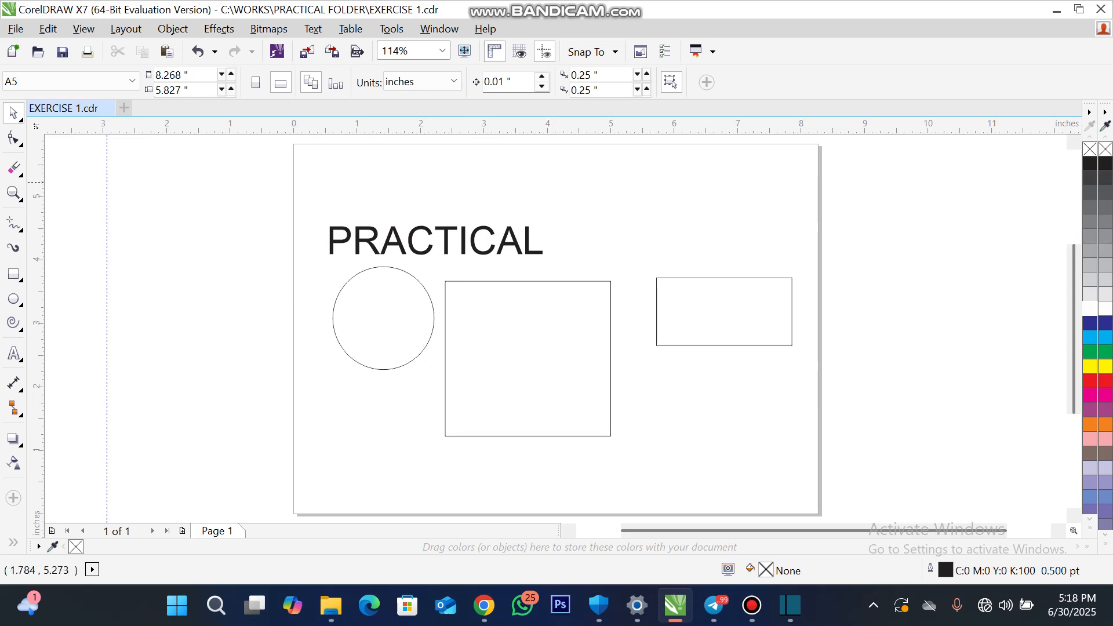
pyautogui.click(107, 189)
pyautogui.press('Delete')
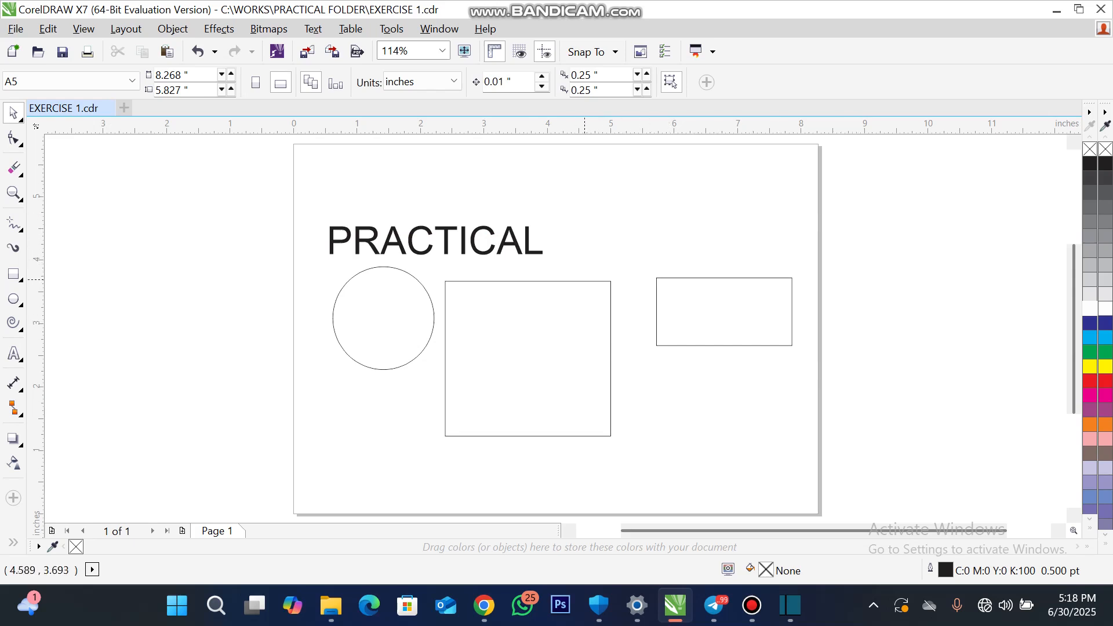
# - Try black, blue, grey and magenta fills on the small rectangle and finish with blue, C:100 M:100 Y:0 K:0
pyautogui.click(737, 297)
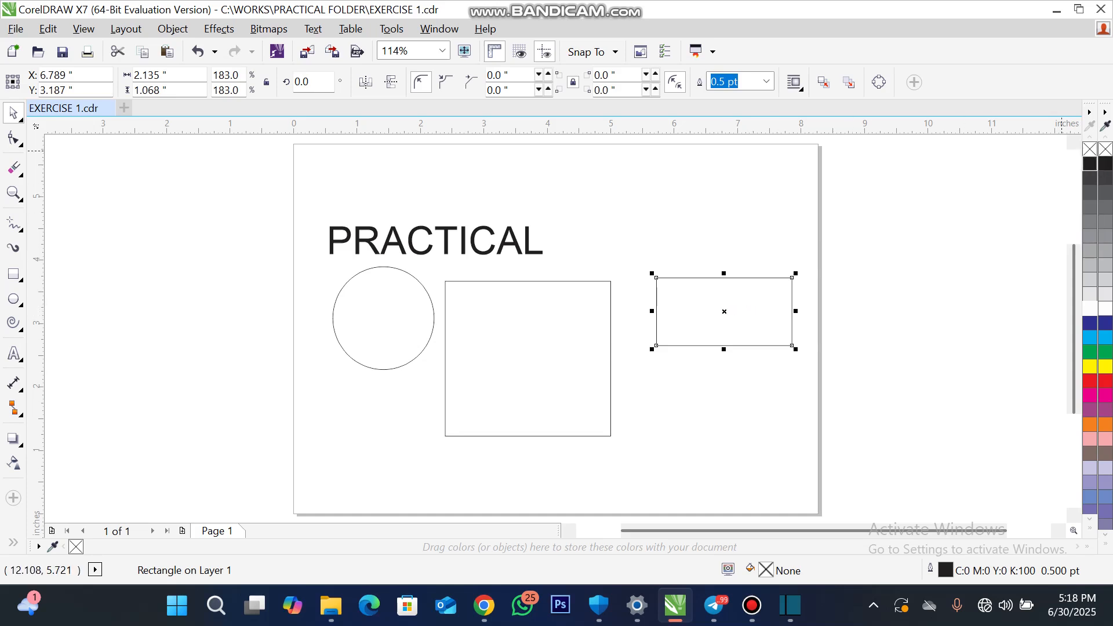
pyautogui.click(1091, 165)
pyautogui.click(1090, 323)
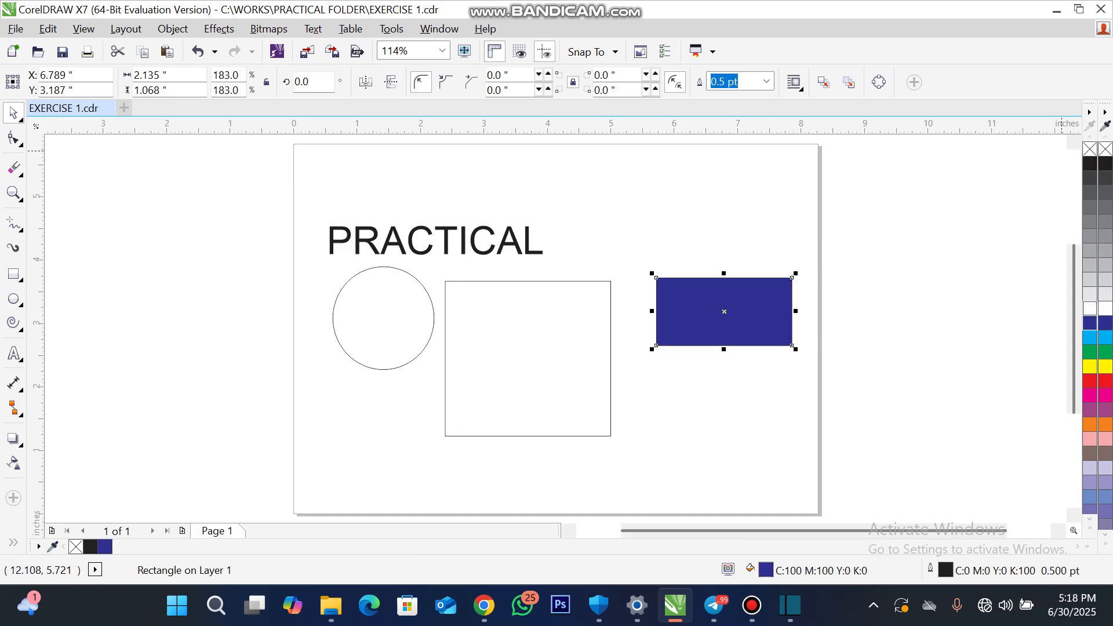
pyautogui.click(1090, 280)
pyautogui.click(1090, 396)
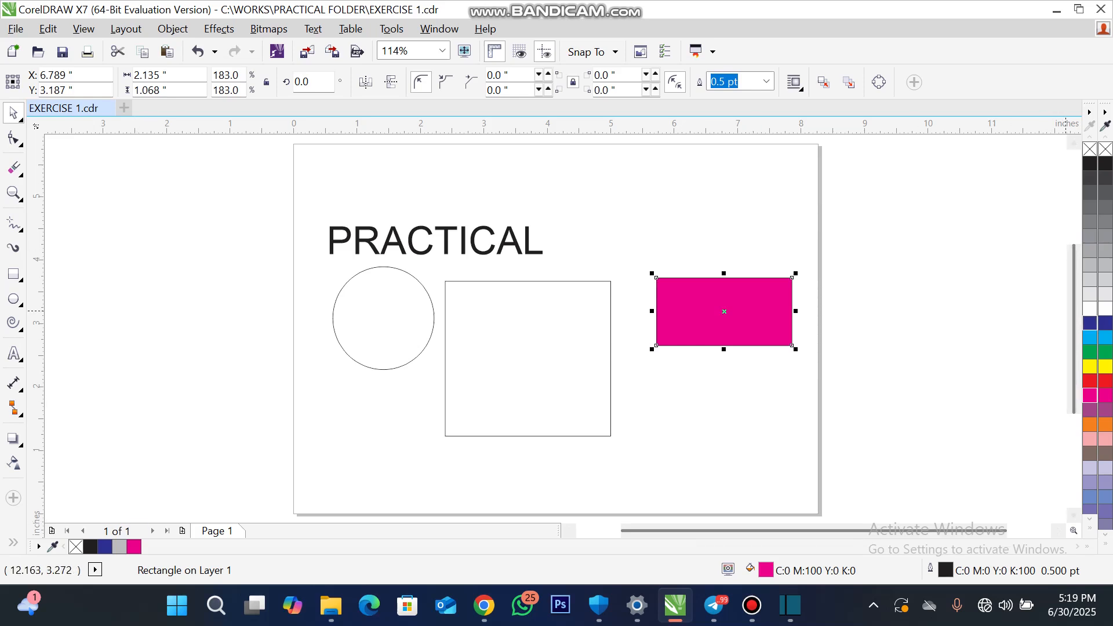
pyautogui.click(1090, 323)
pyautogui.scroll(4, 661, 311)
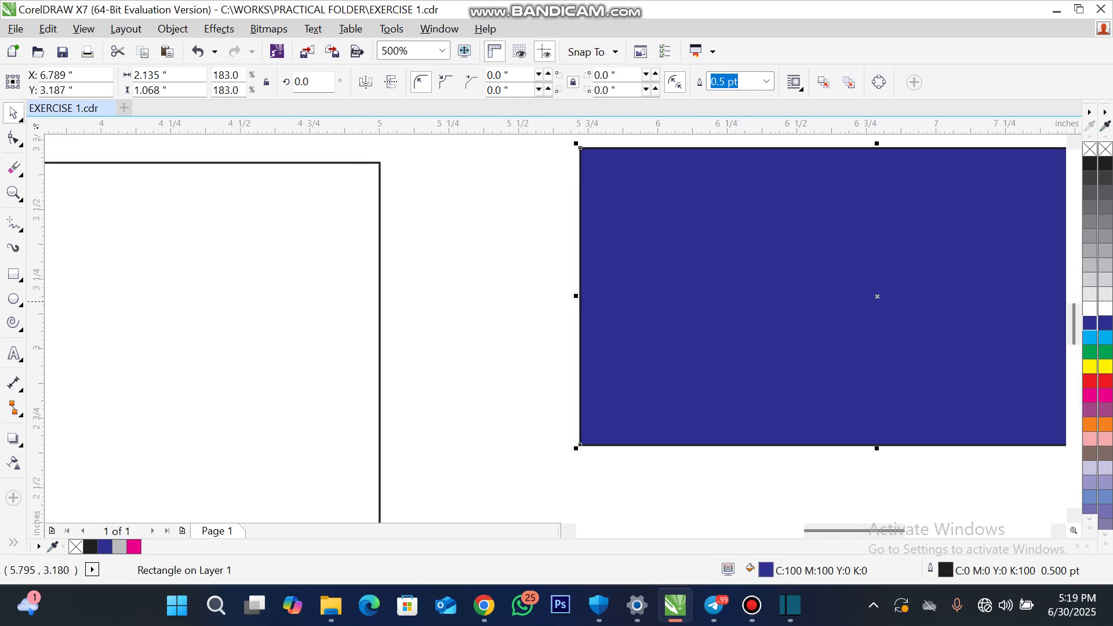
# - Zoom in on the blue rectangle's edge and set its outline width to 2.0 pt
pyautogui.scroll(7, 580, 301)
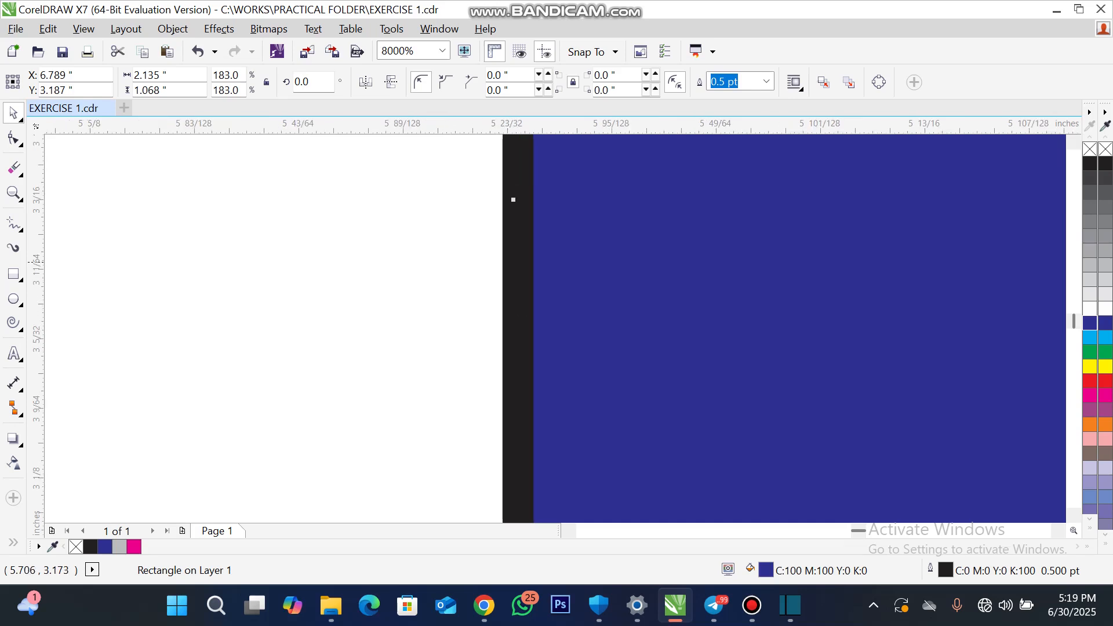
pyautogui.scroll(-5, 513, 200)
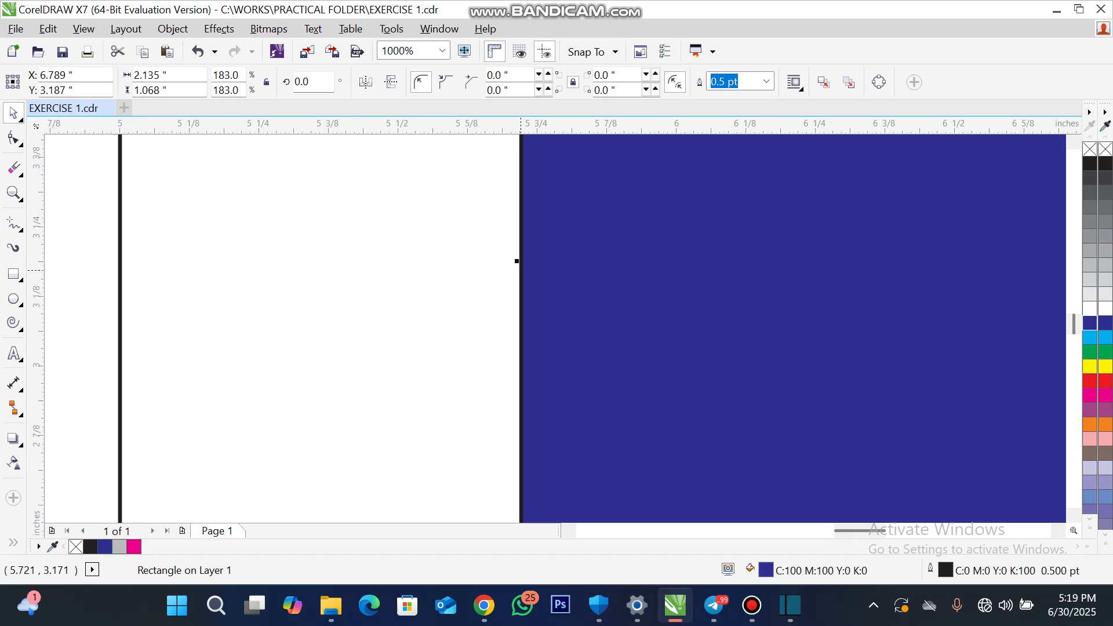
pyautogui.scroll(2, 521, 270)
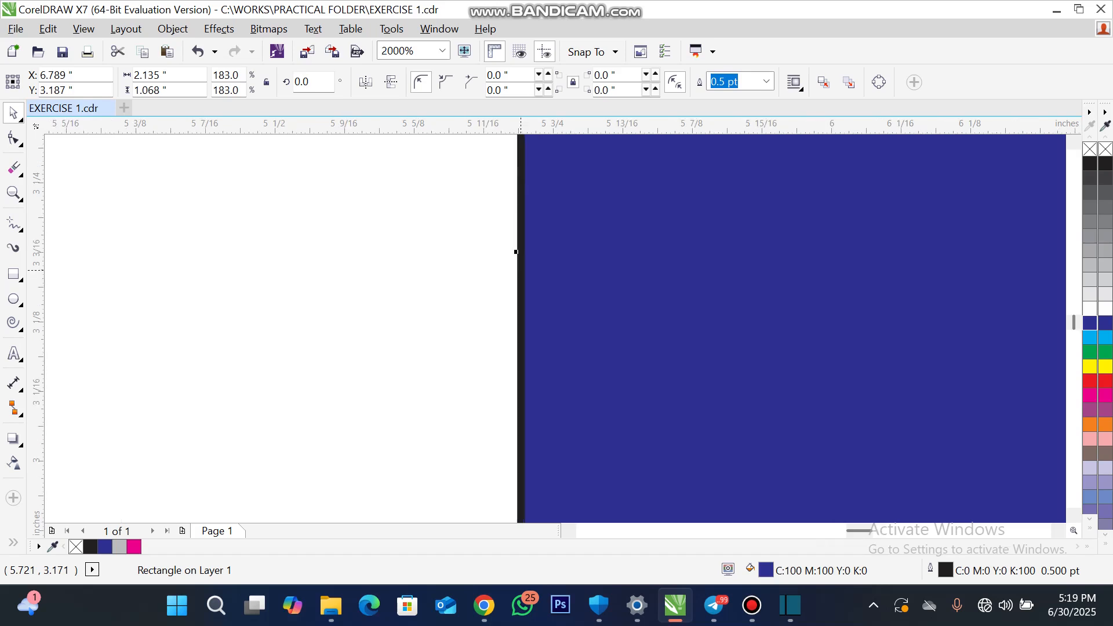
pyautogui.scroll(2, 516, 251)
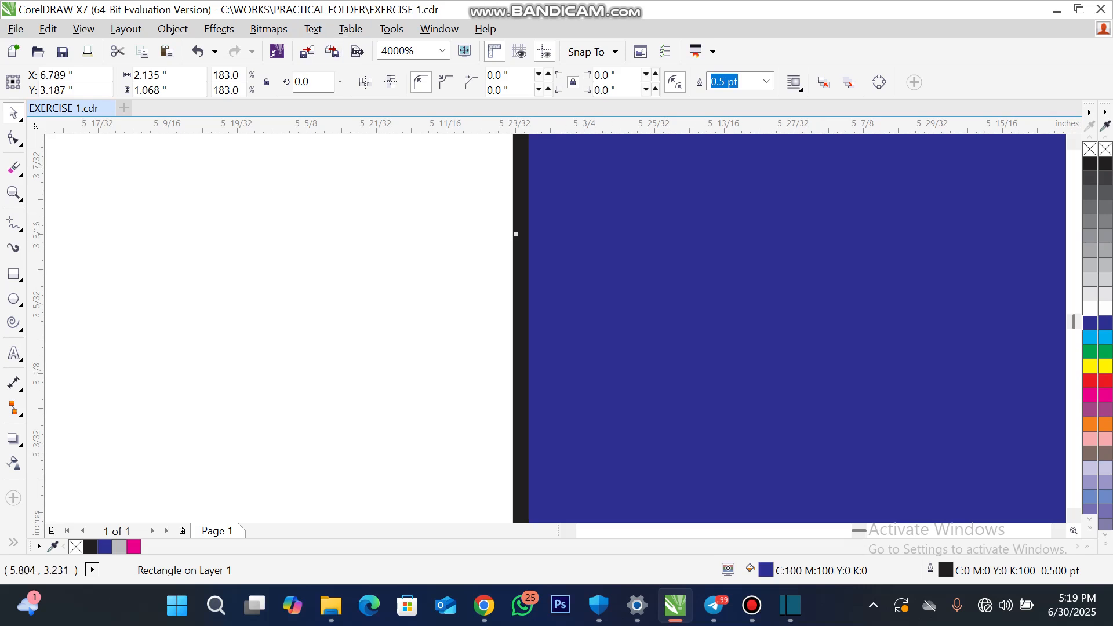
pyautogui.click(767, 81)
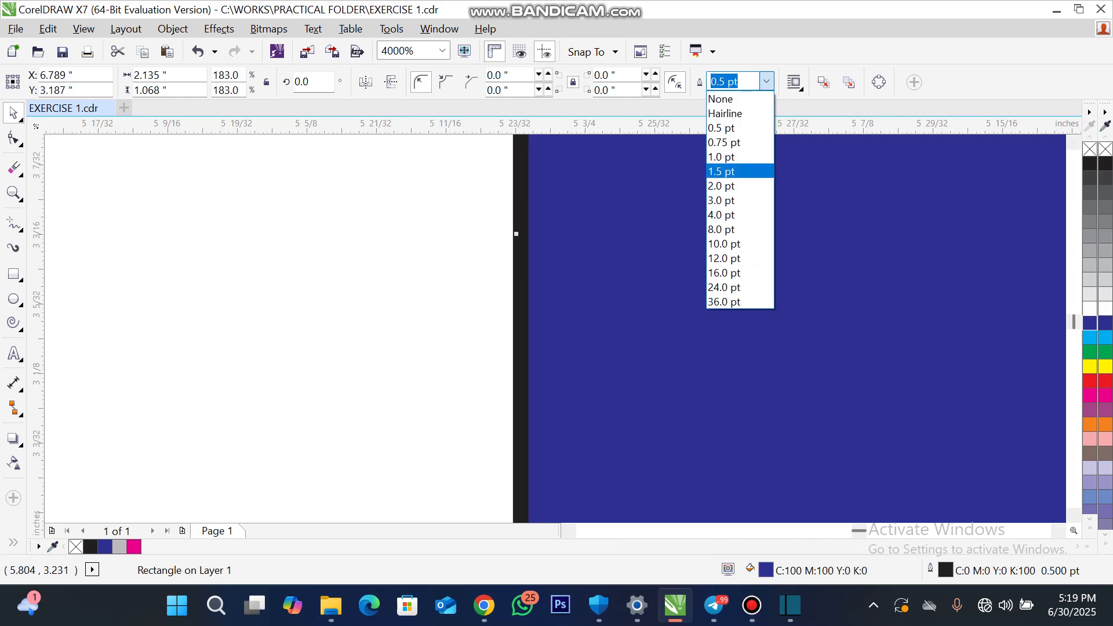
pyautogui.click(736, 186)
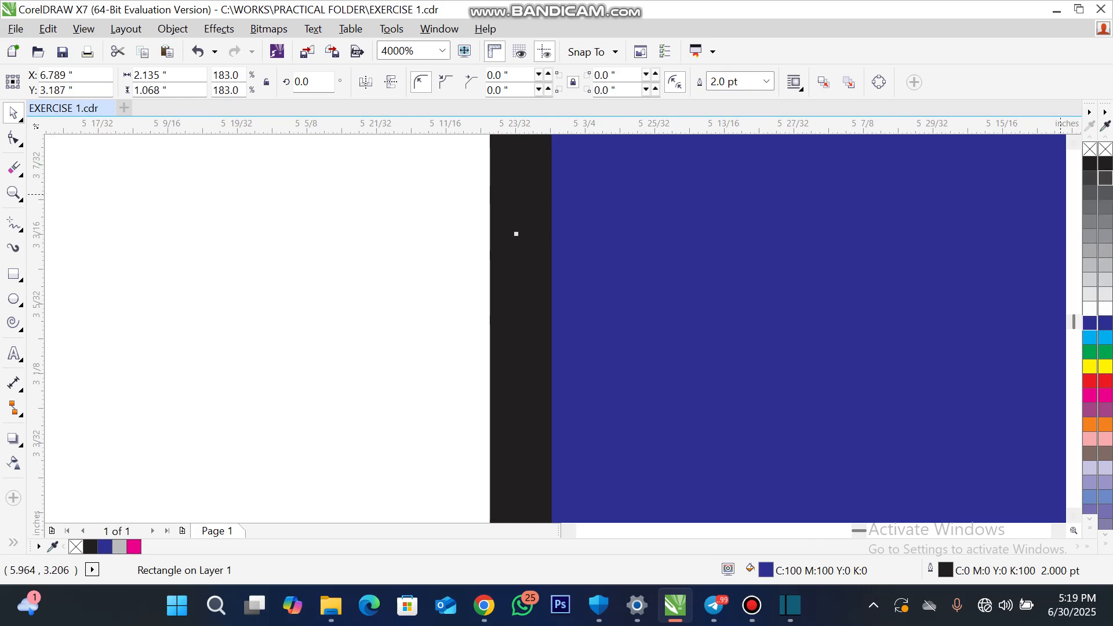
# - Try removing the blue rectangle's outline with the palette's no-colour swatch and undo the removal
pyautogui.scroll(-3, 412, 353)
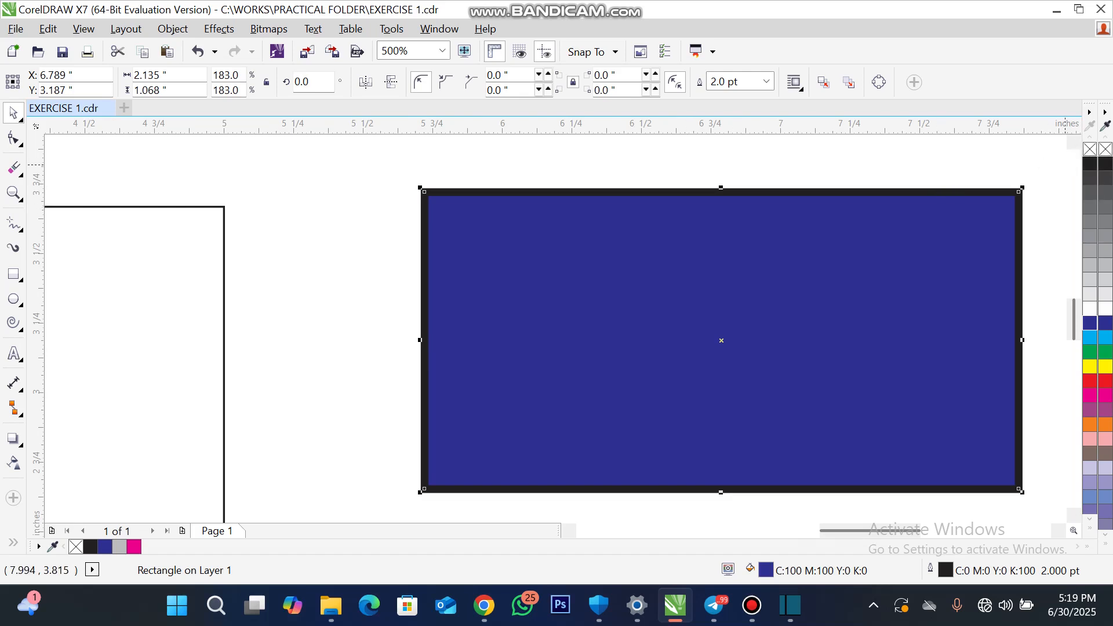
pyautogui.rightClick(1090, 149)
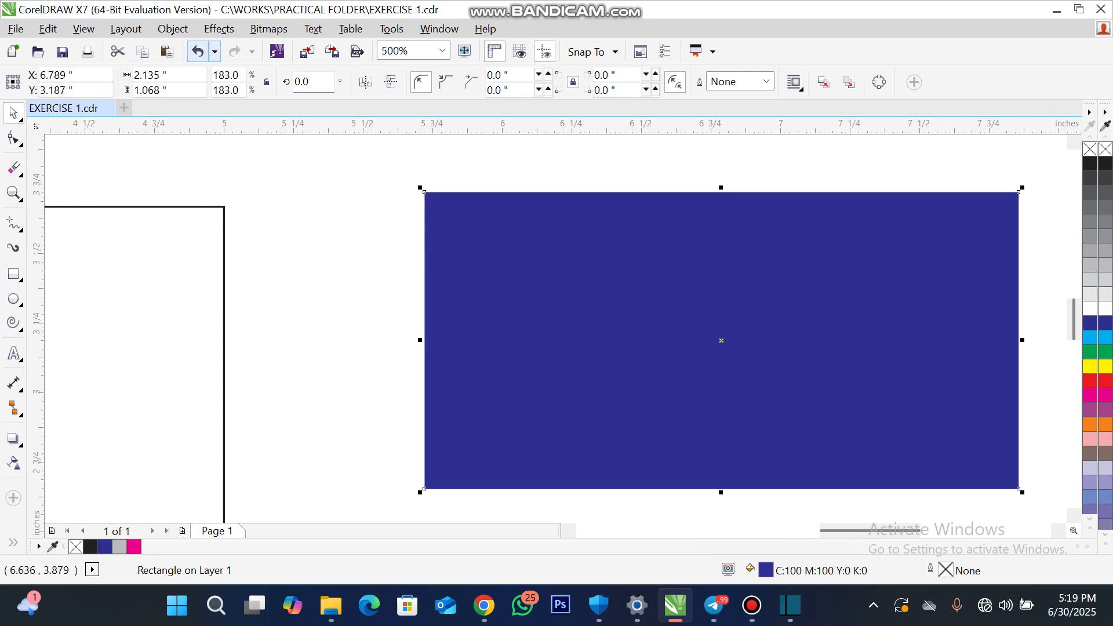
pyautogui.click(197, 51)
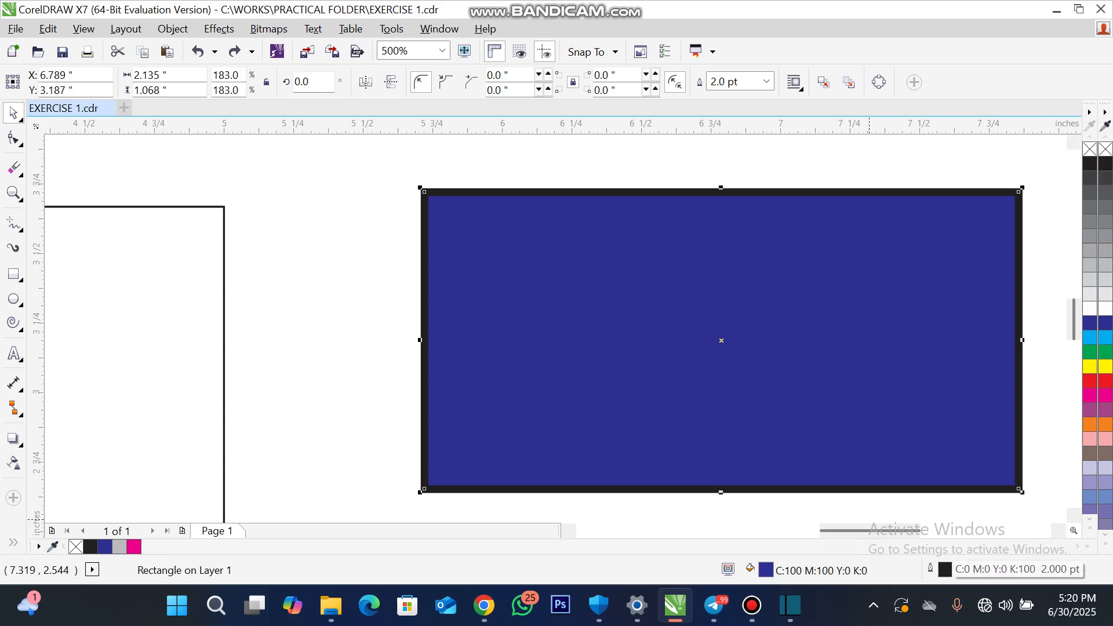
# - Remove the blue rectangle's outline by setting its width to None in the Outline Pen settings
pyautogui.doubleClick(1018, 570)
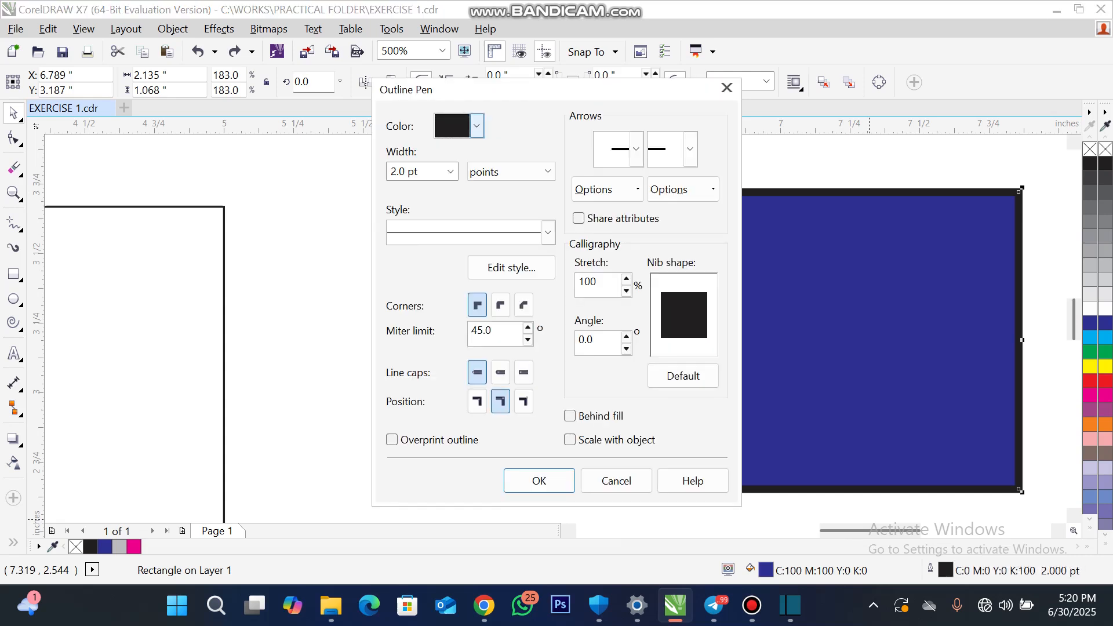
pyautogui.click(451, 171)
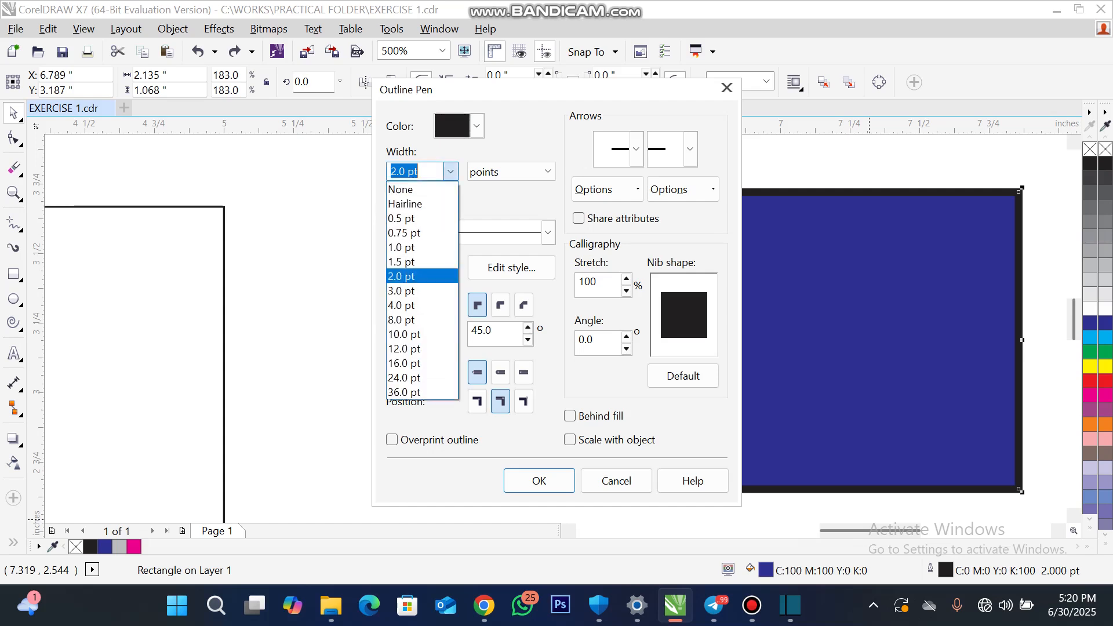
pyautogui.click(406, 187)
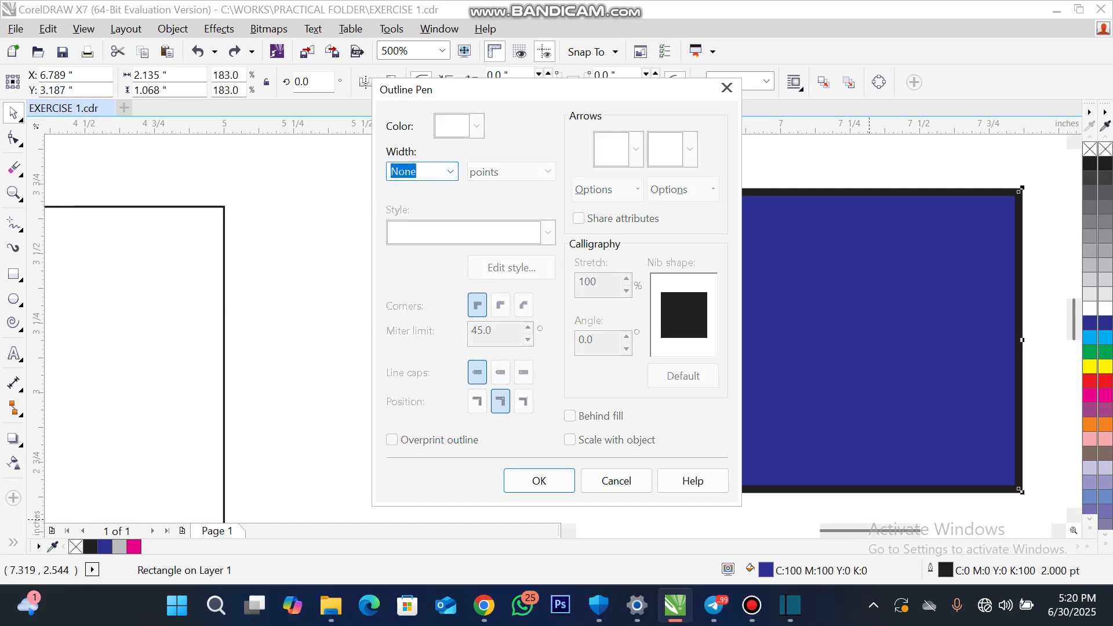
pyautogui.click(539, 480)
# - Fill the large rectangle with green, C:100 M:0 Y:100 K:0, and the circle with orange, C:0 M:60 Y:100 K:0
pyautogui.scroll(-2, 729, 176)
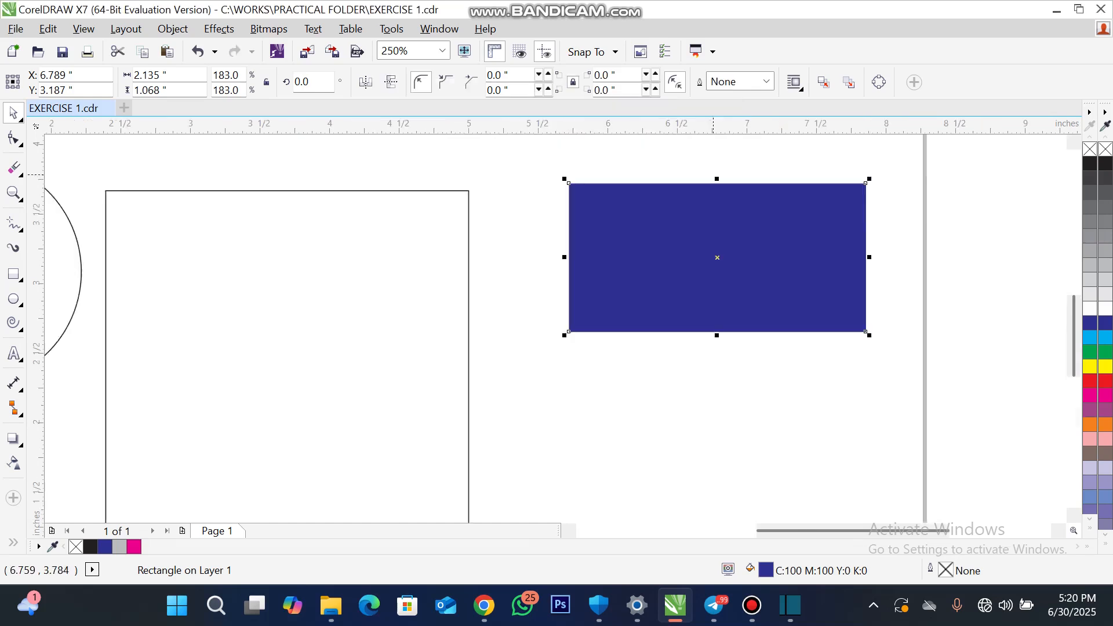
pyautogui.click(501, 237)
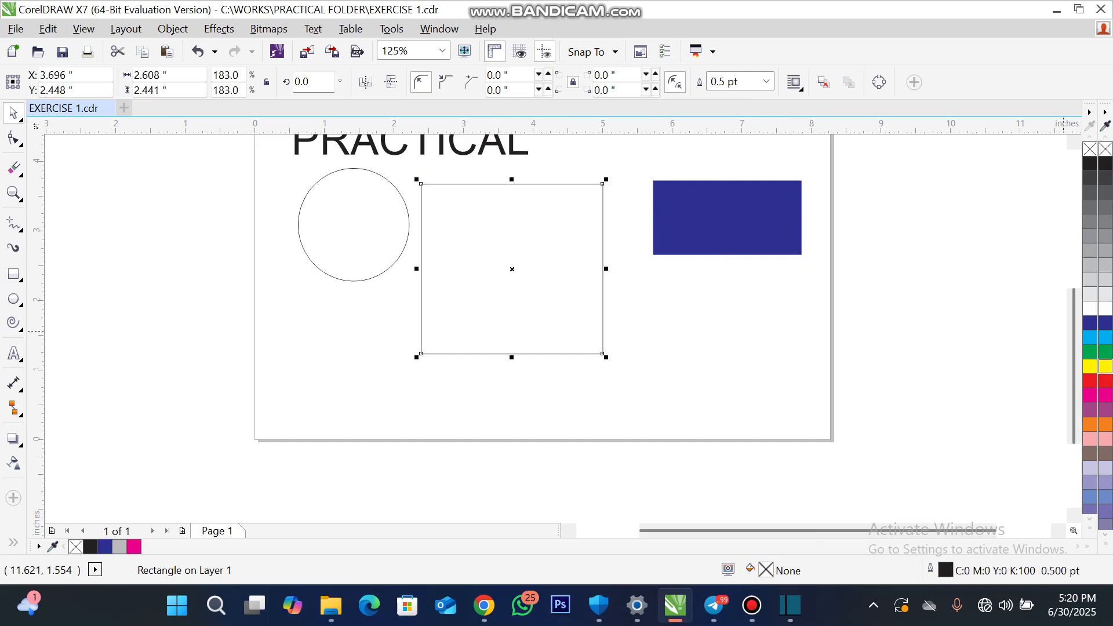
pyautogui.click(1106, 352)
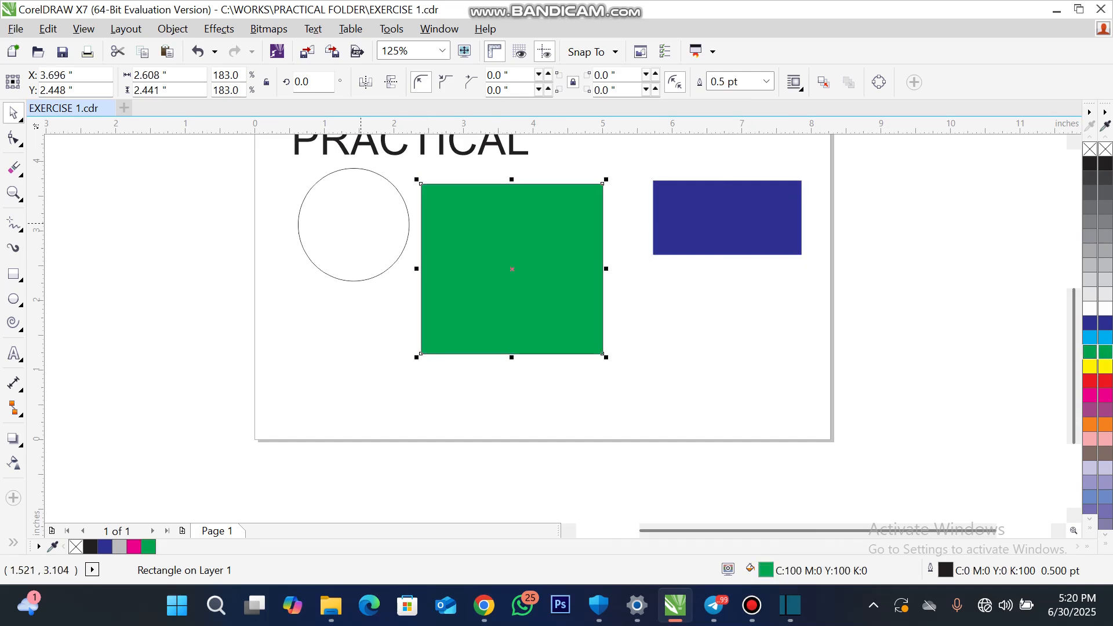
pyautogui.click(361, 224)
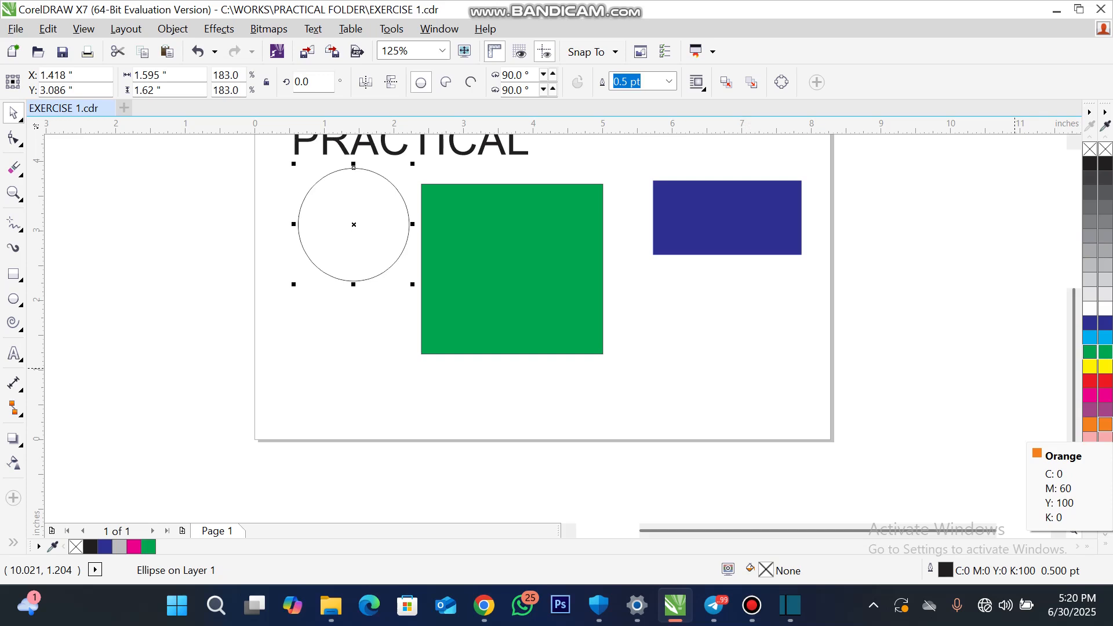
pyautogui.click(1106, 425)
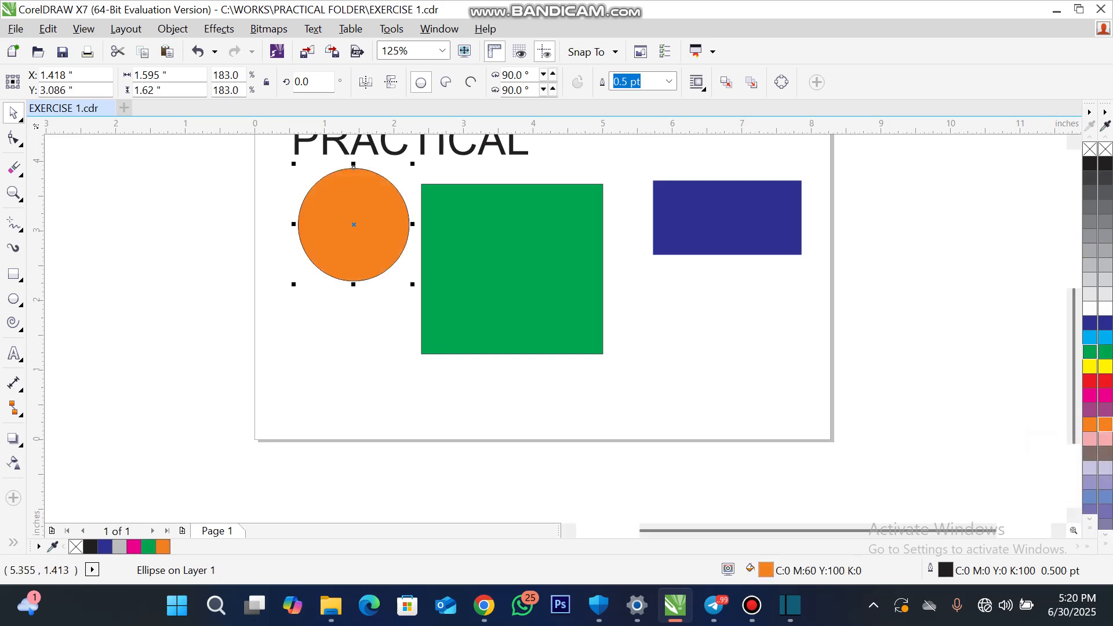
# - Move the PRACTICAL text above the green rectangle, centred at about X 3.85 and Y 4.12 inches
pyautogui.scroll(-1, 613, 354)
pyautogui.scroll(1, 539, 329)
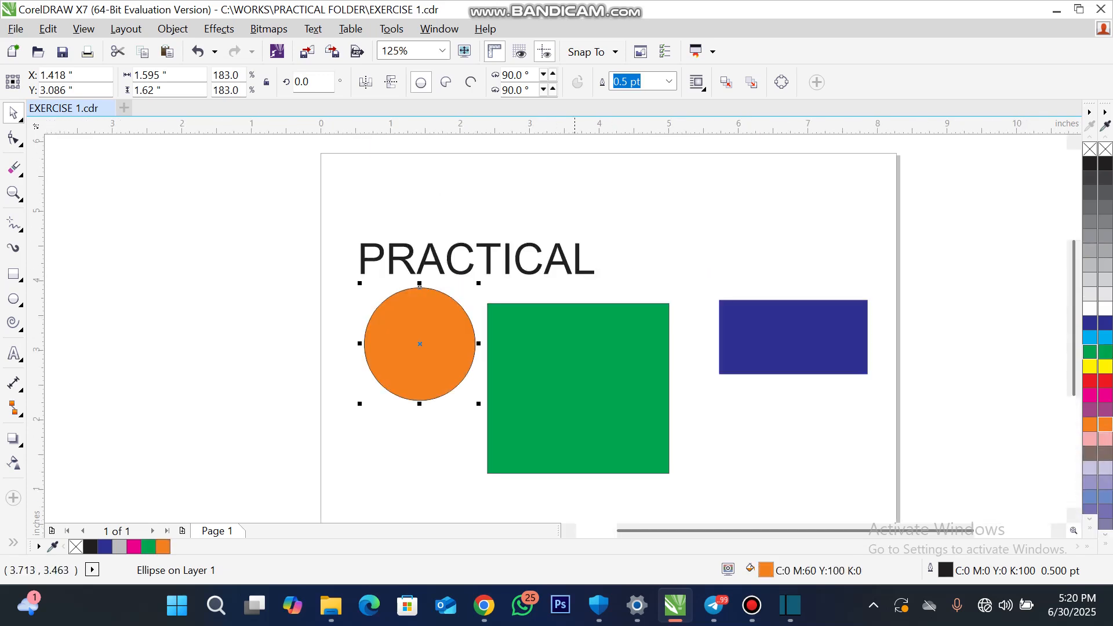
pyautogui.moveTo(476, 259); pyautogui.dragTo(558, 264)
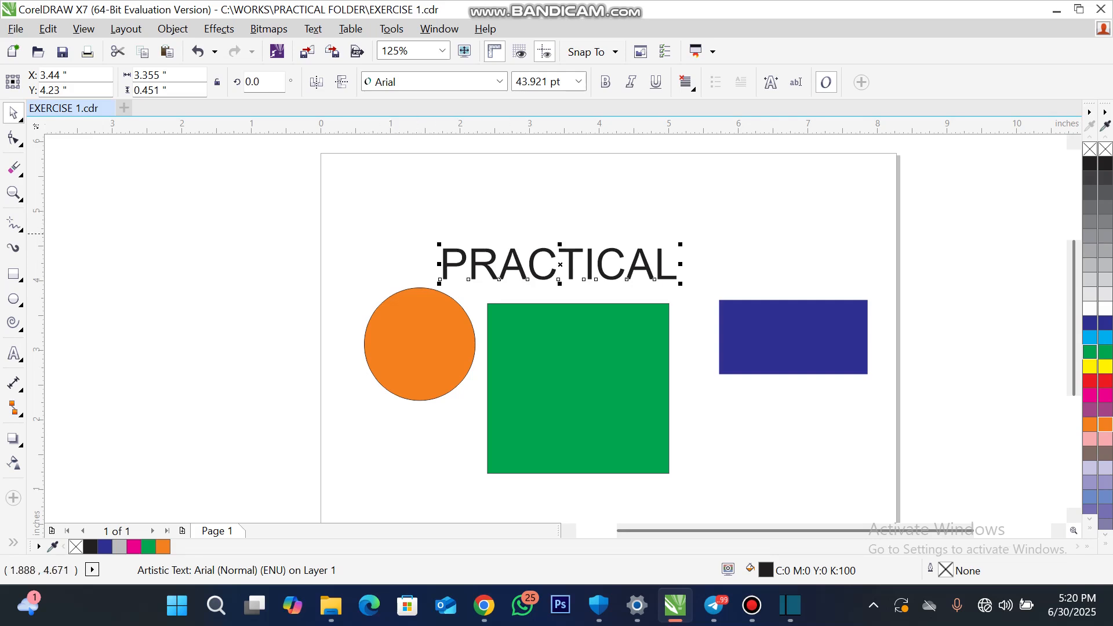
pyautogui.moveTo(516, 267); pyautogui.dragTo(545, 273)
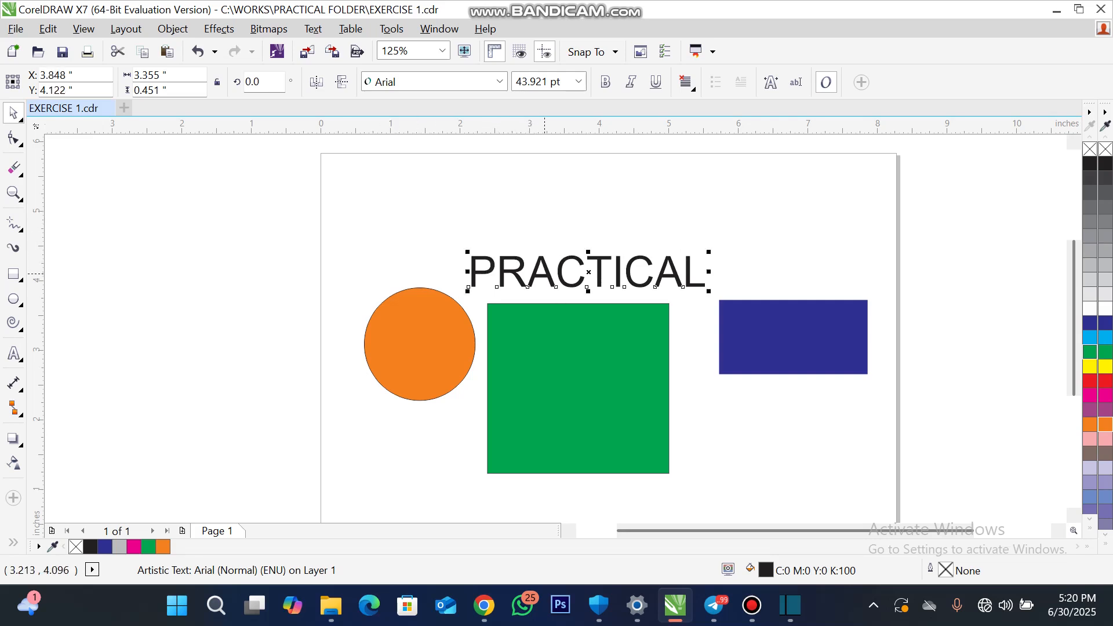